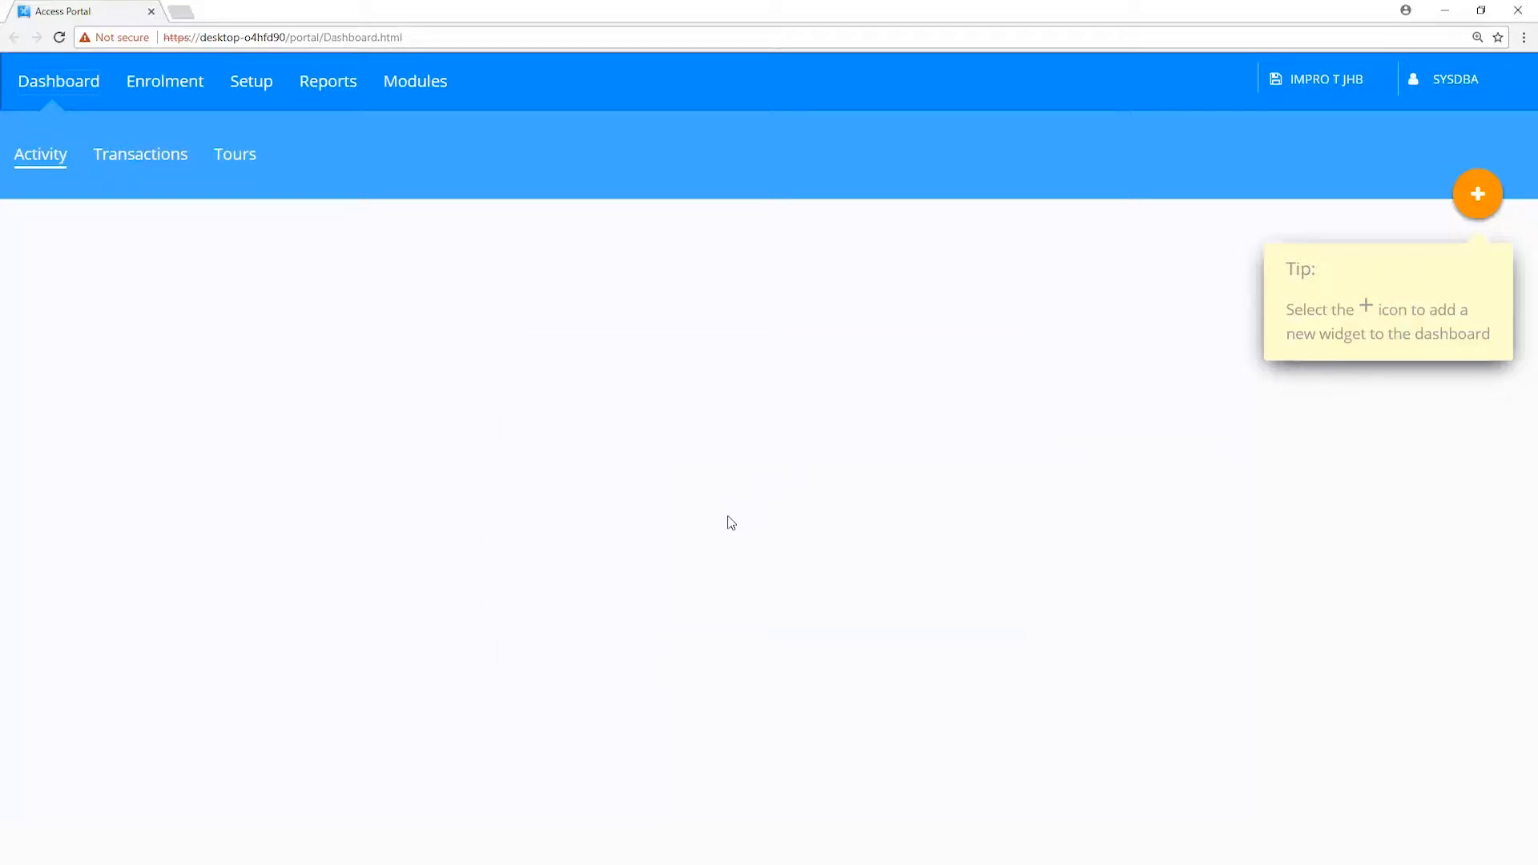
Examine the details and assigned doors of the Default Zone in the zone setup.
click(251, 97)
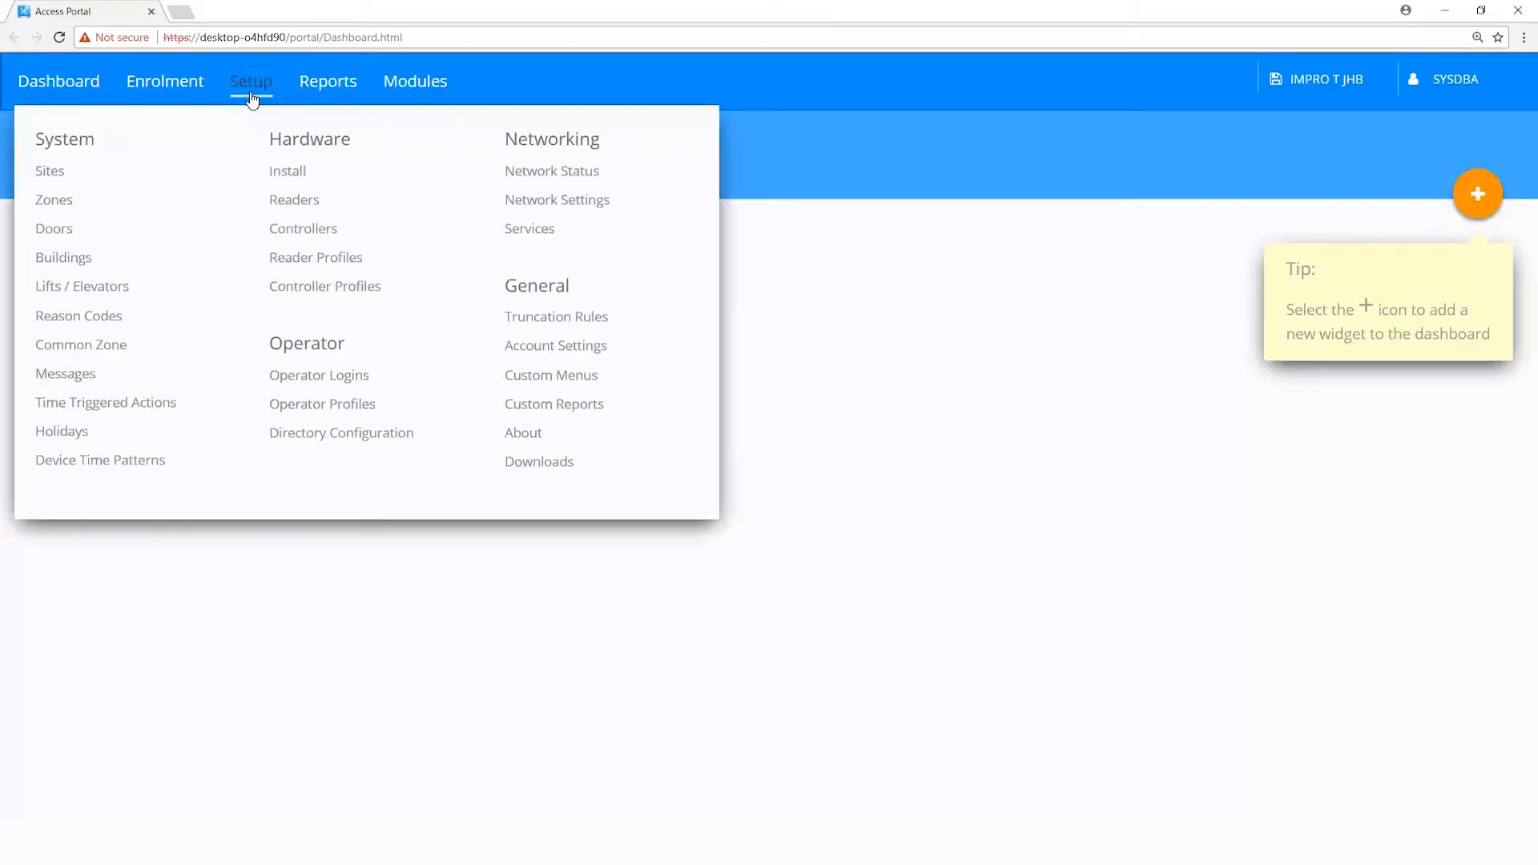
click(47, 205)
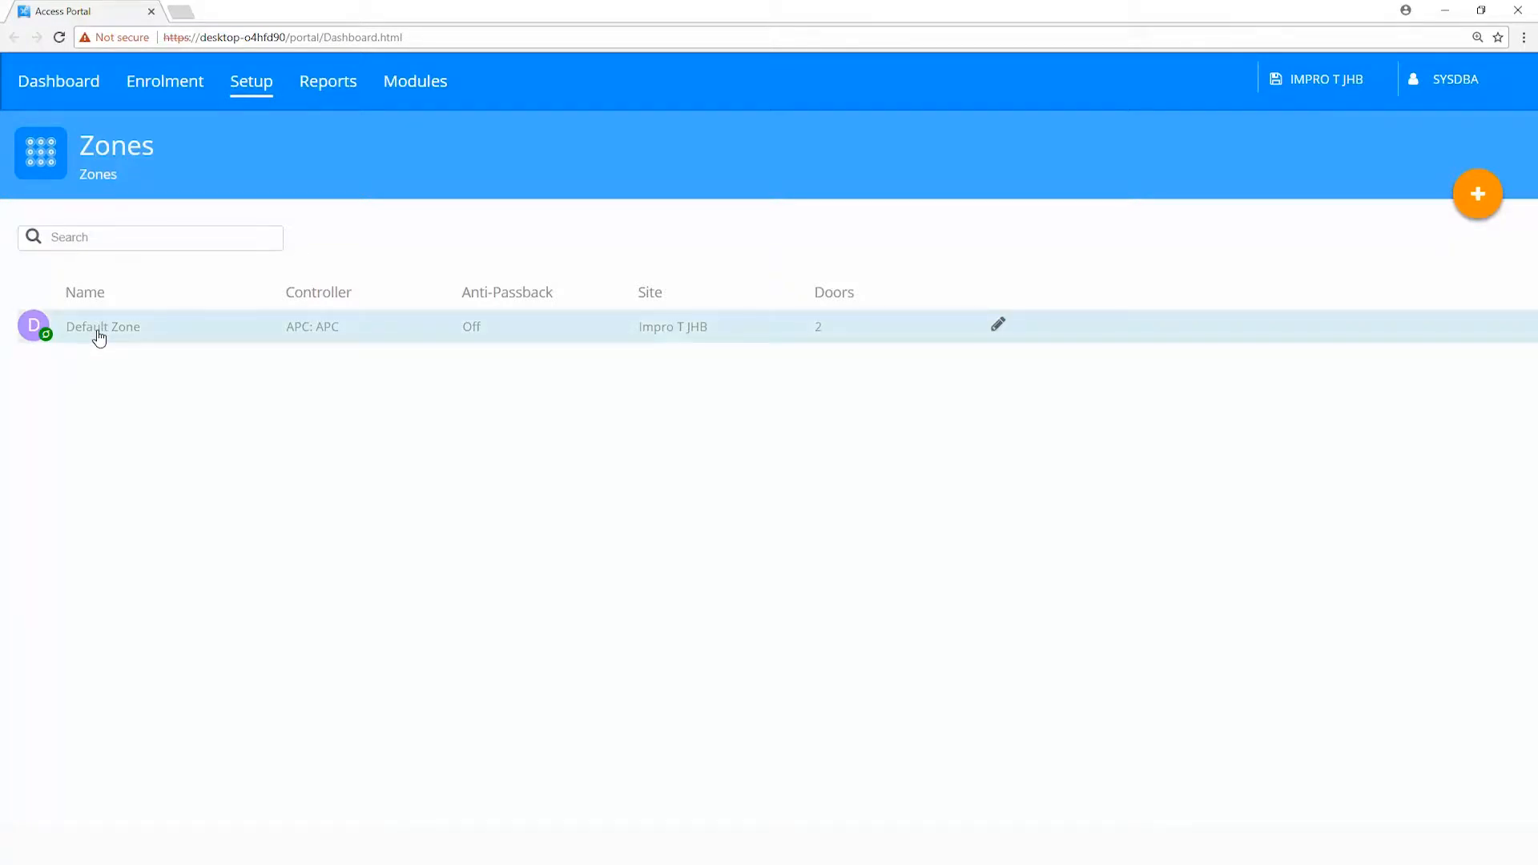
click(99, 333)
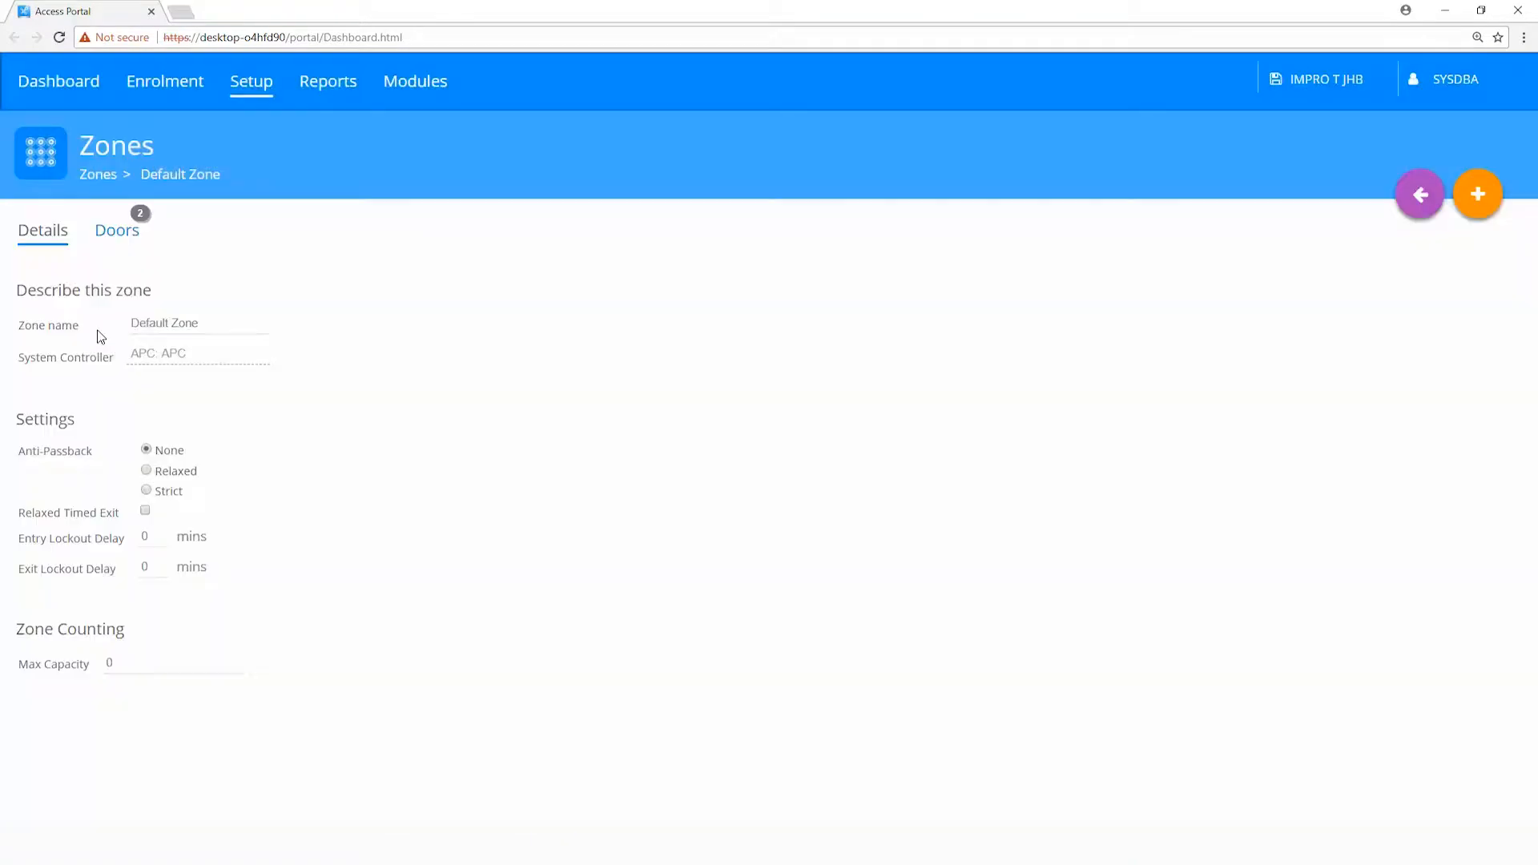
click(128, 240)
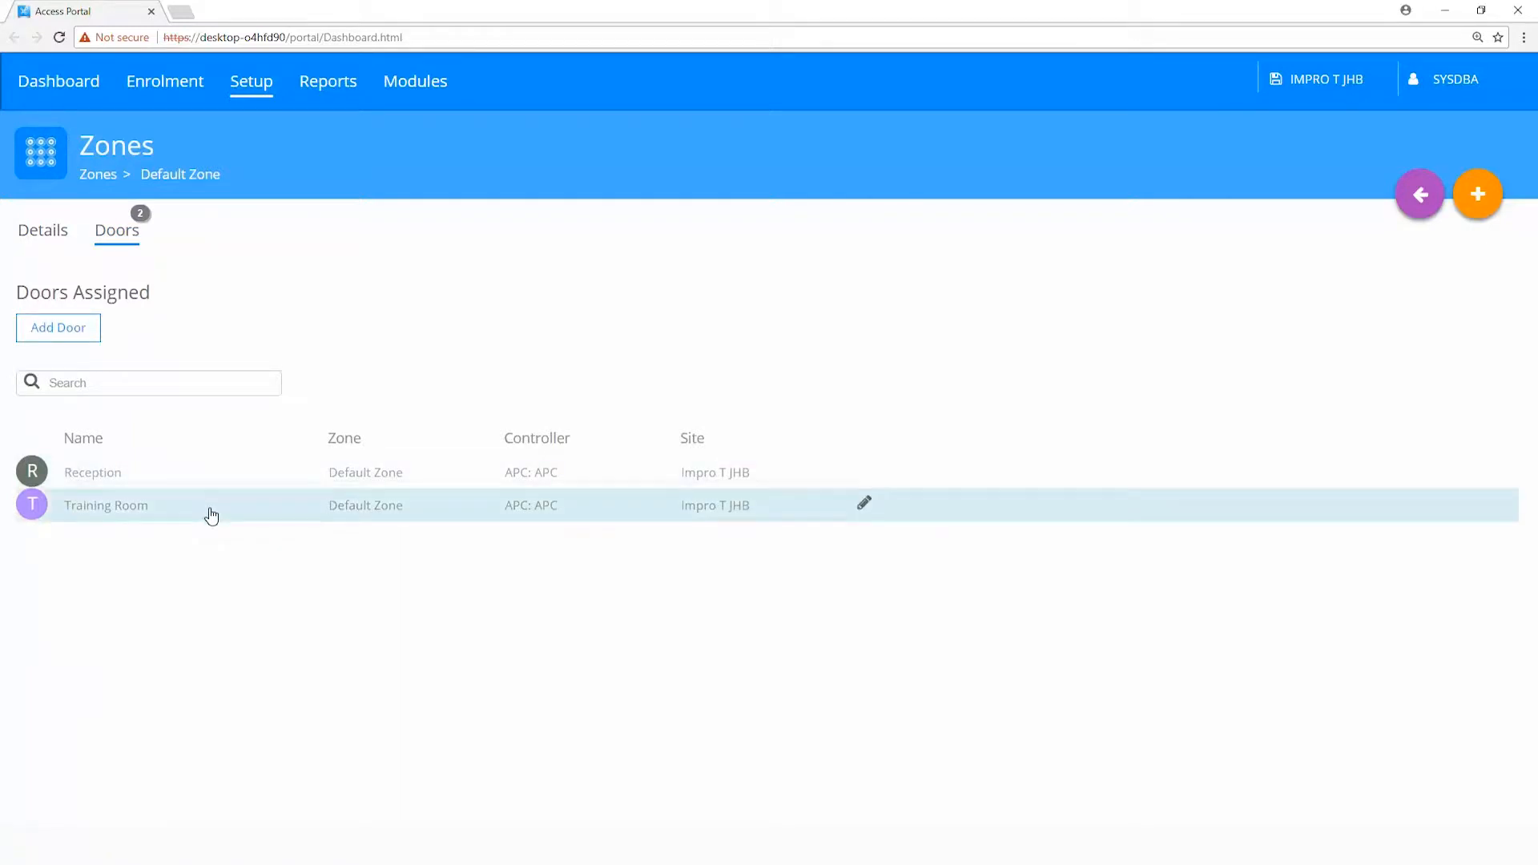
click(1412, 202)
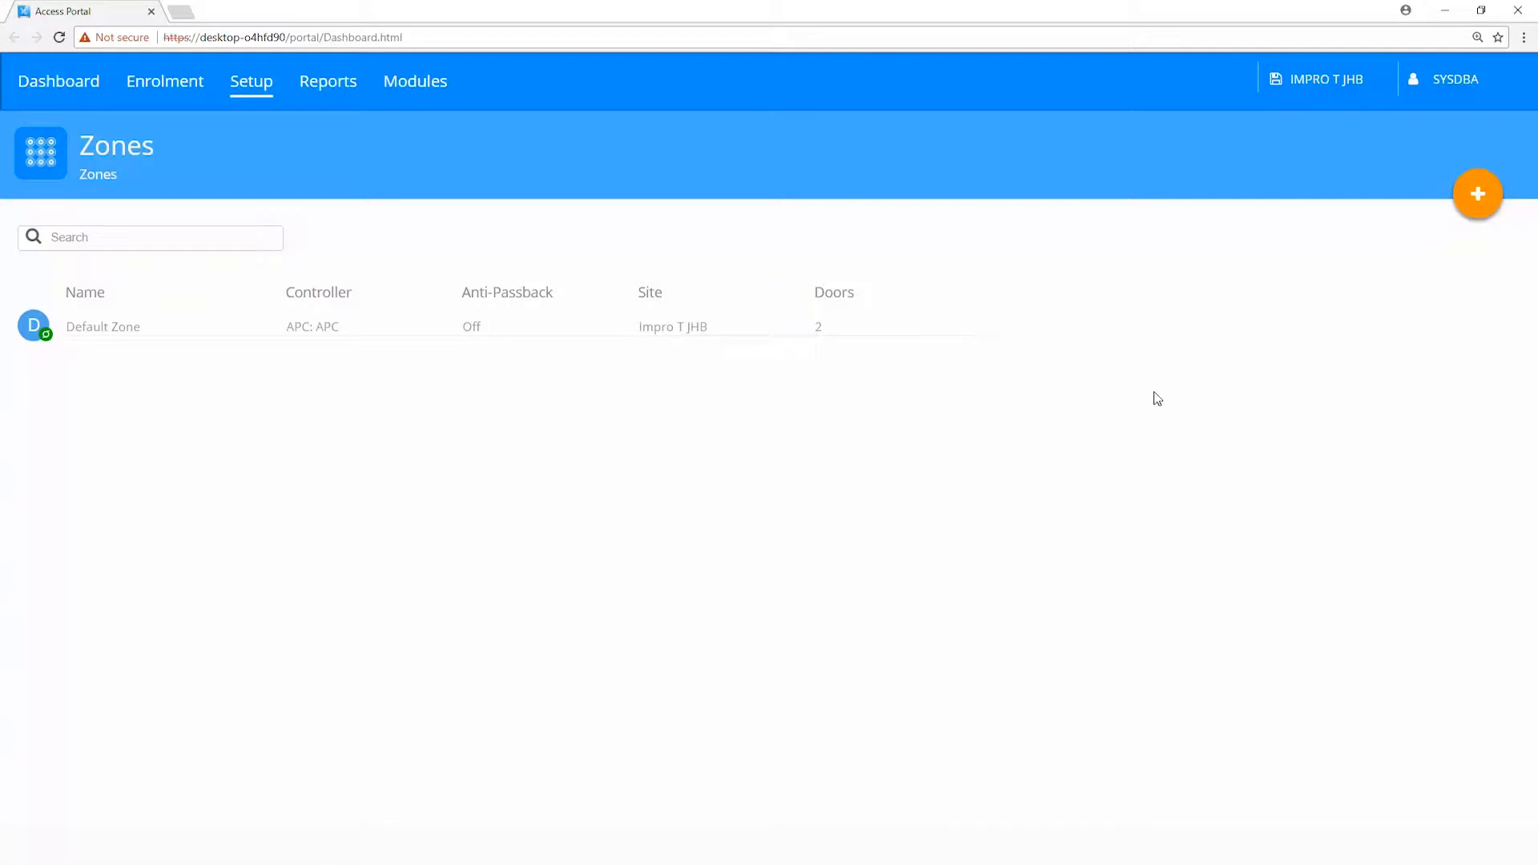
Create and save a zone named Office Zone with APC: APC as its system controller.
click(1480, 204)
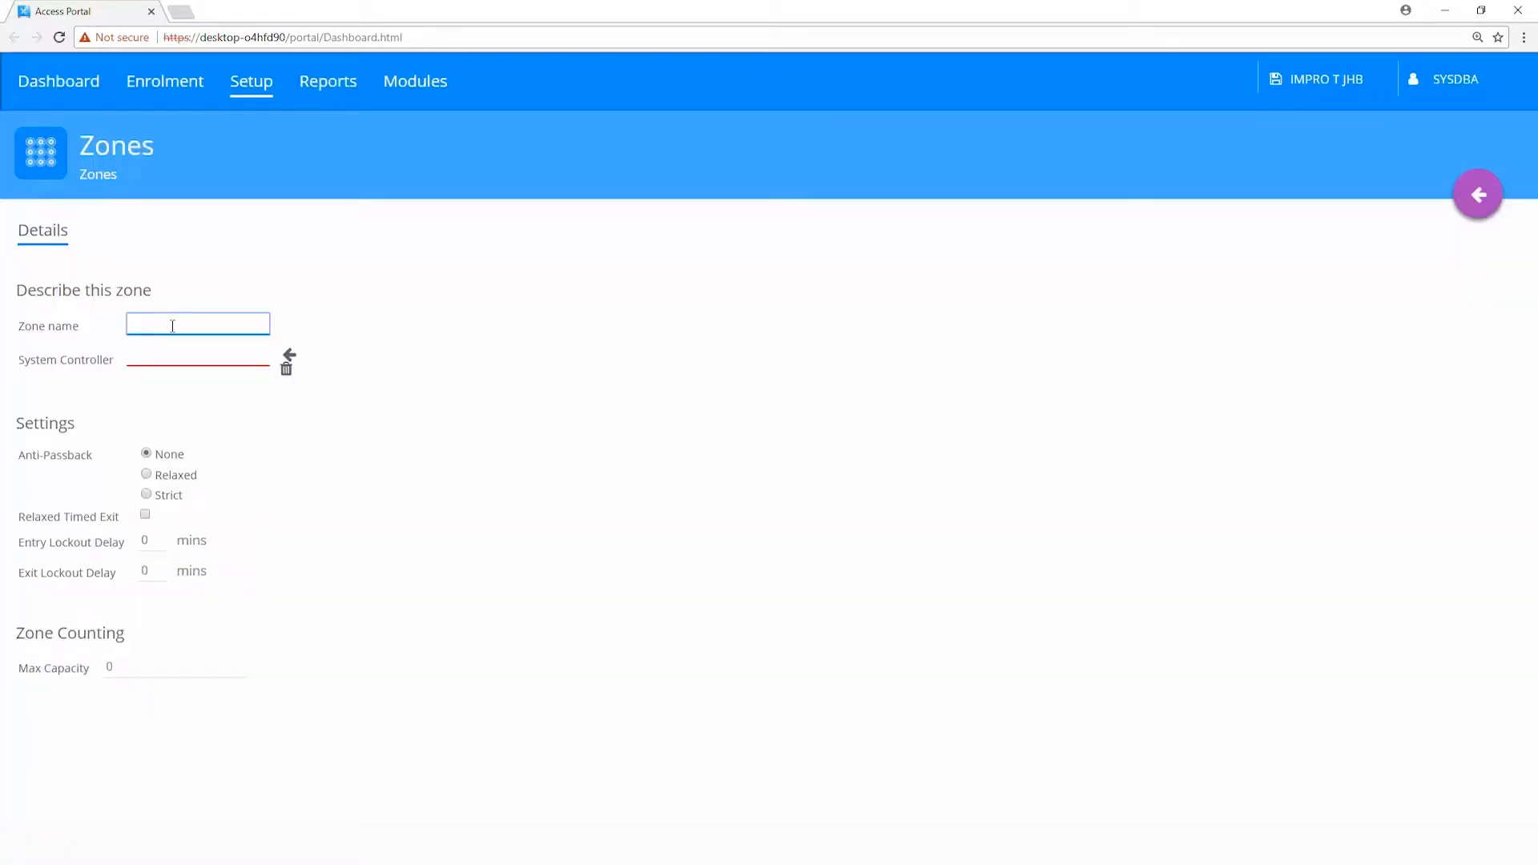
text(Office Zo)
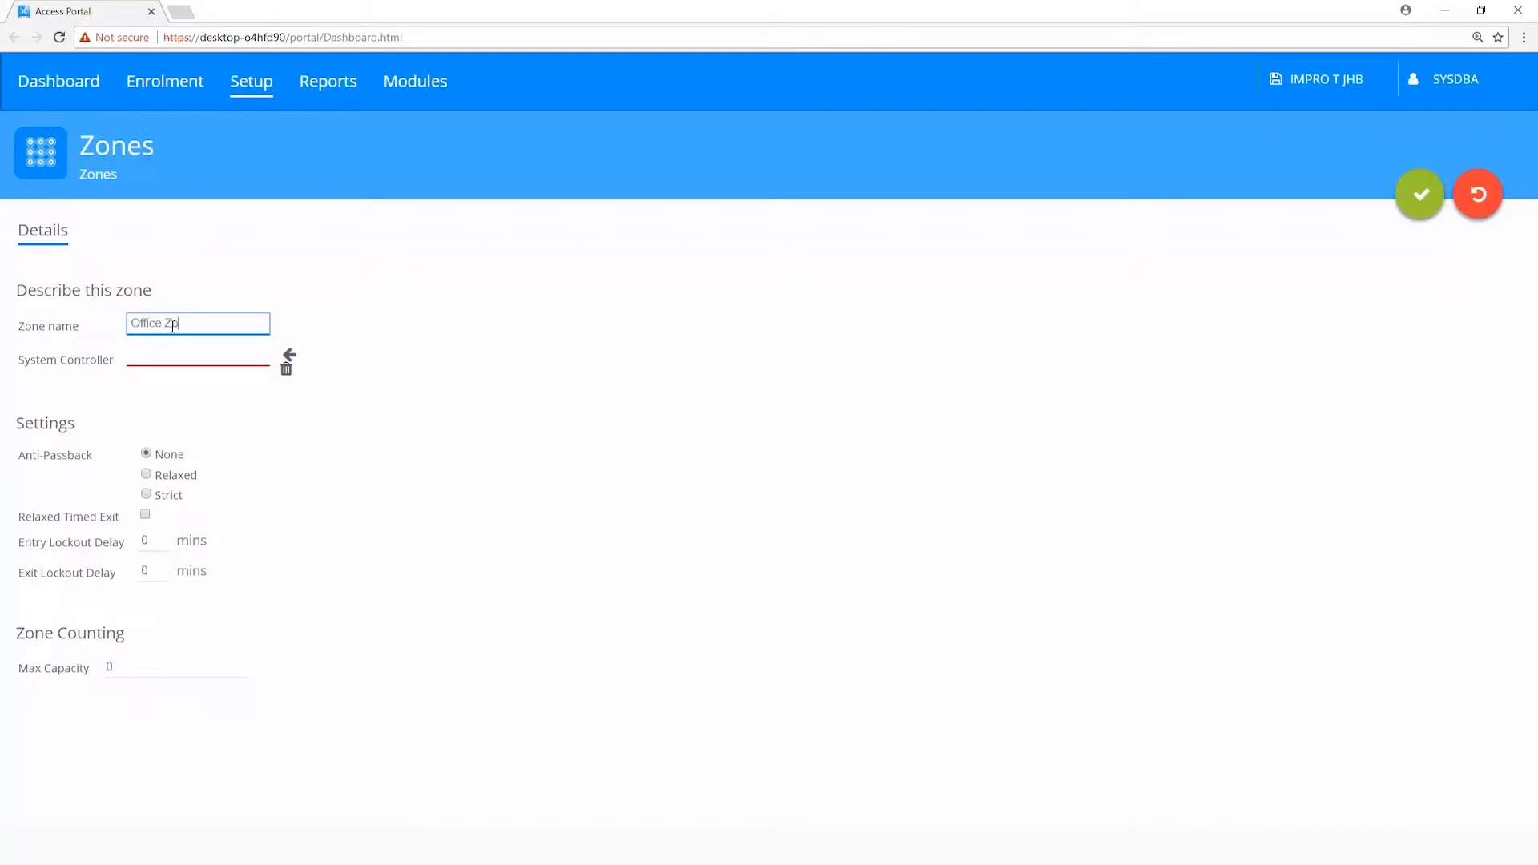
text(ne)
click(286, 358)
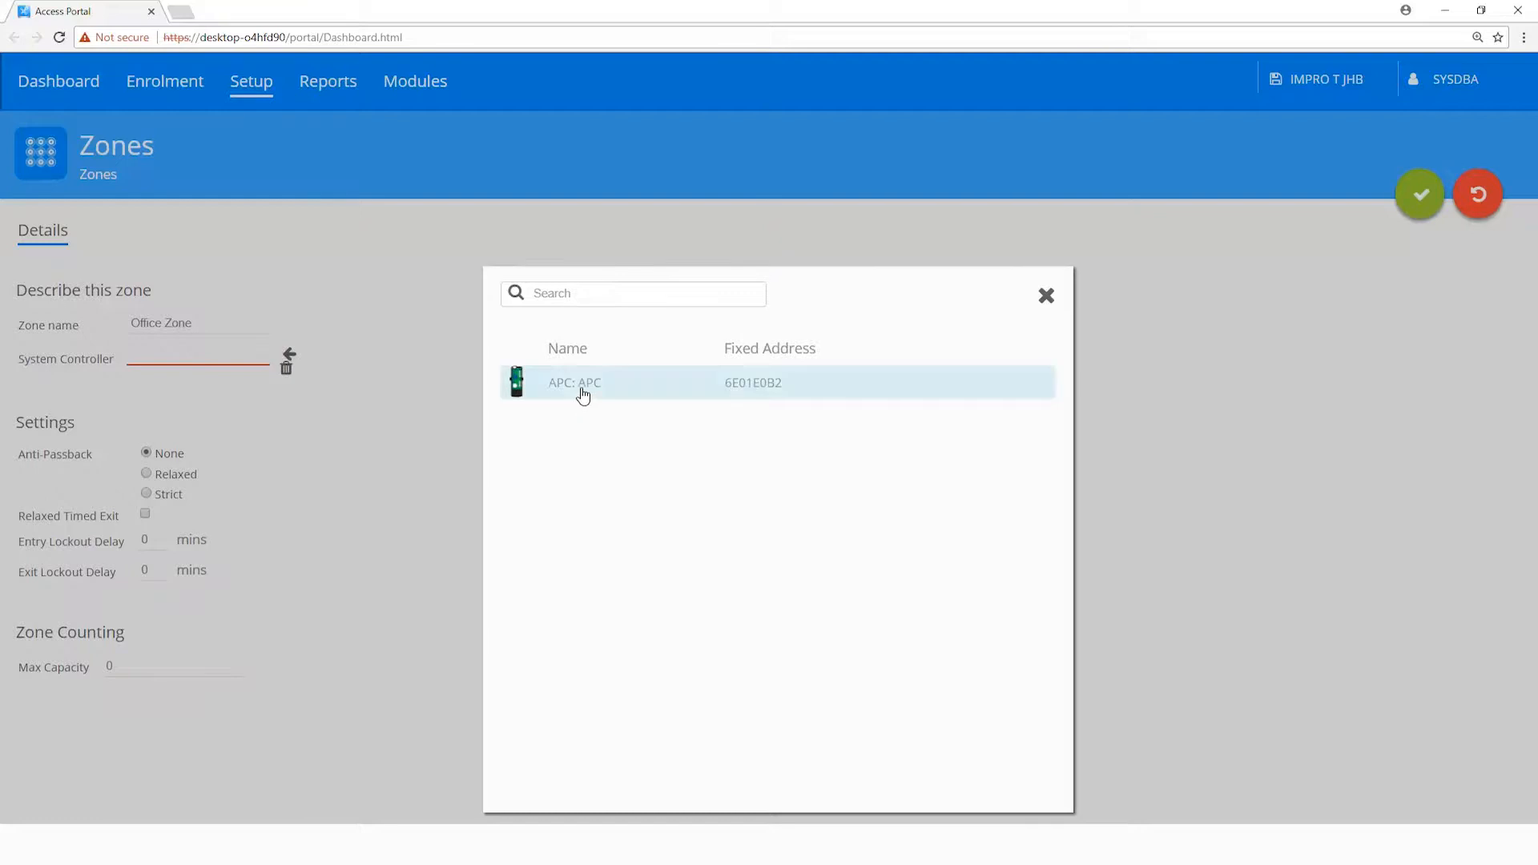
click(584, 395)
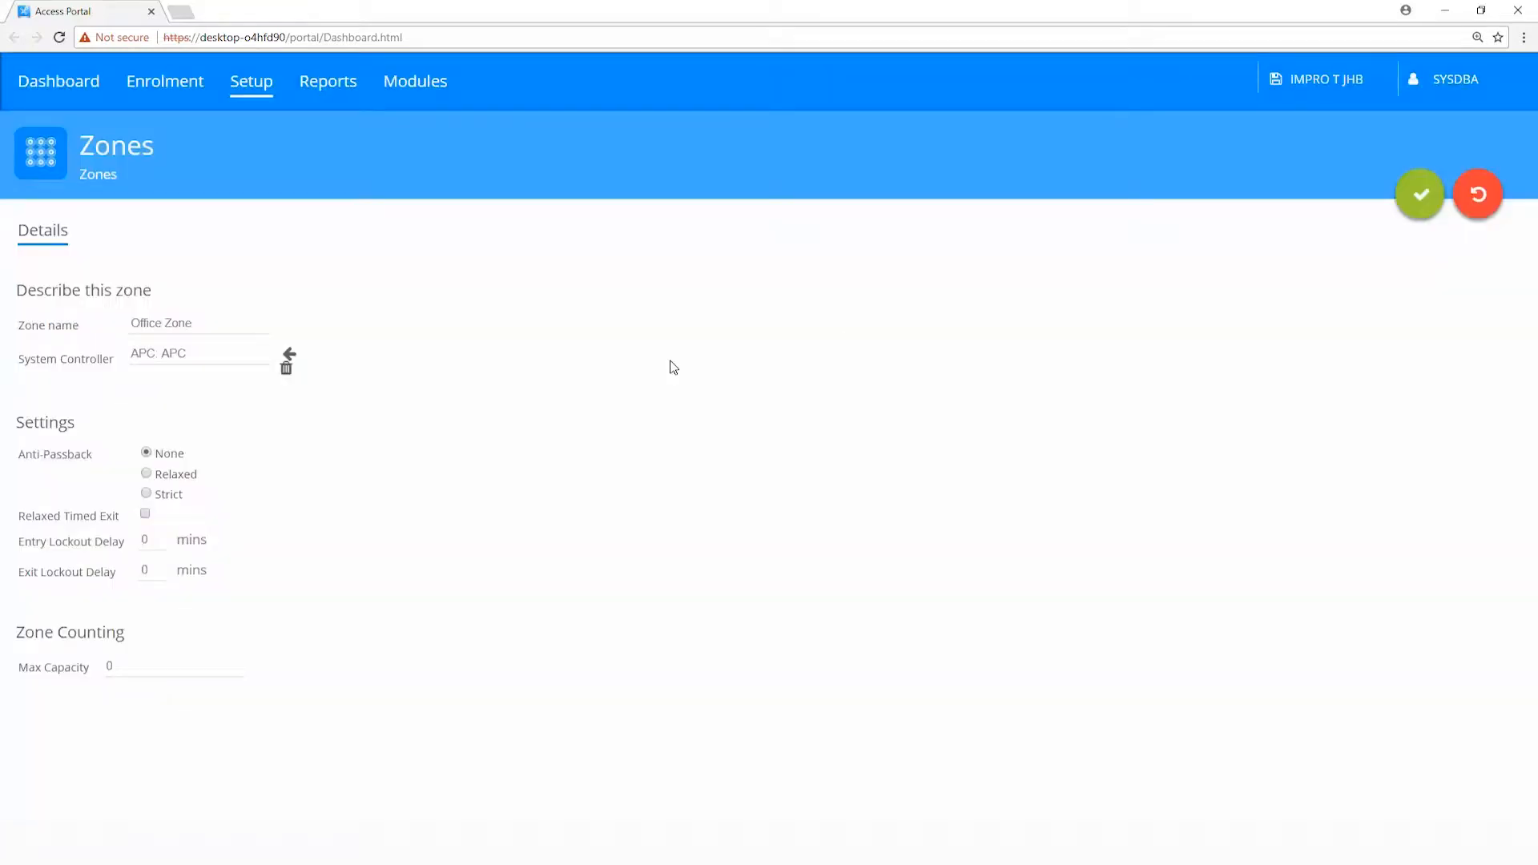
click(1419, 195)
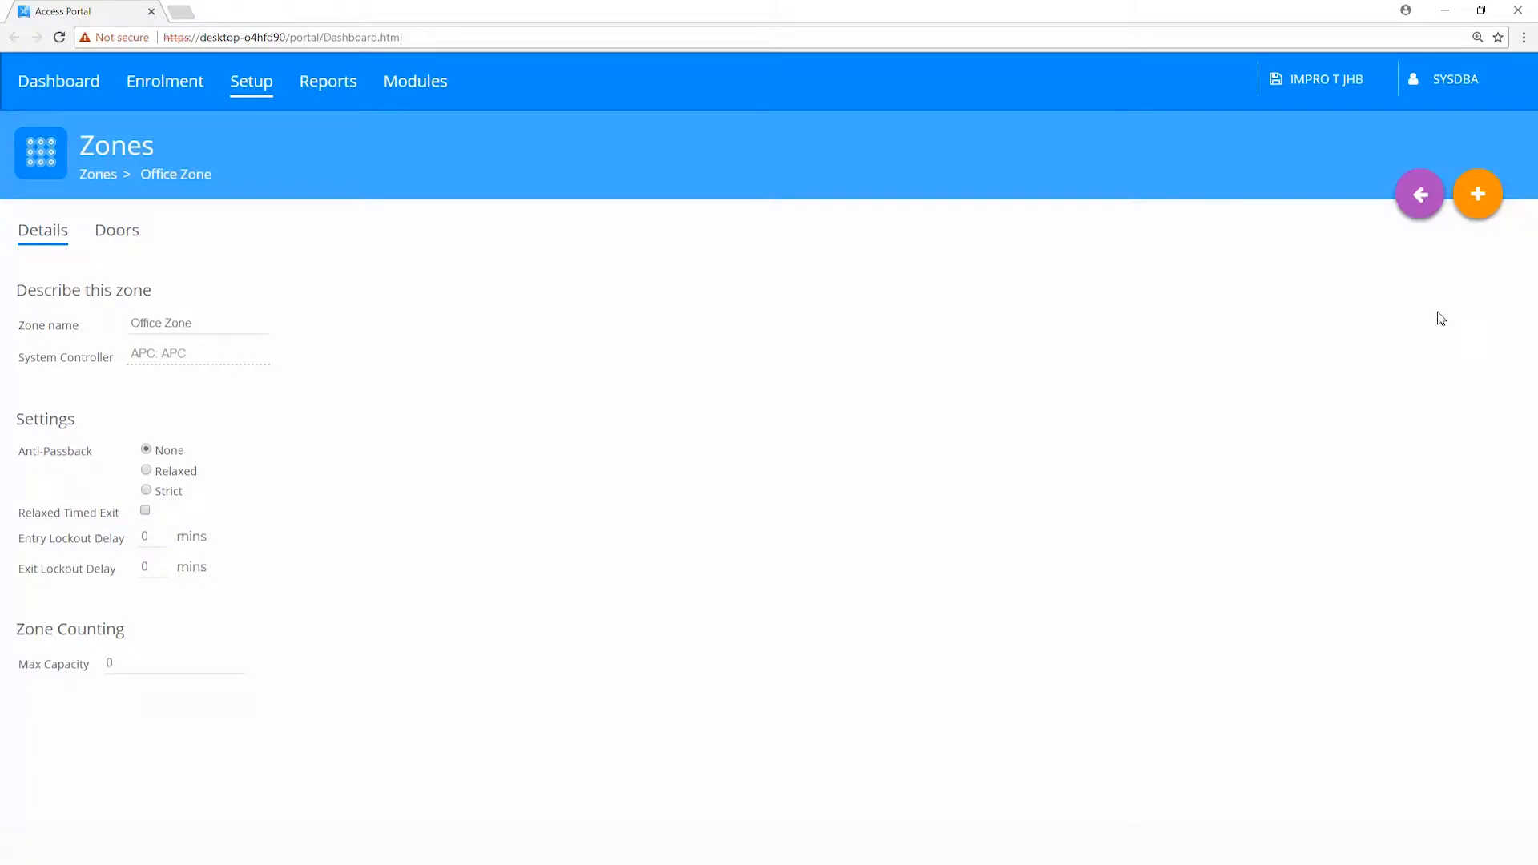
Start another zone named Reception Zone and assign APC: APC as its system controller.
click(1478, 197)
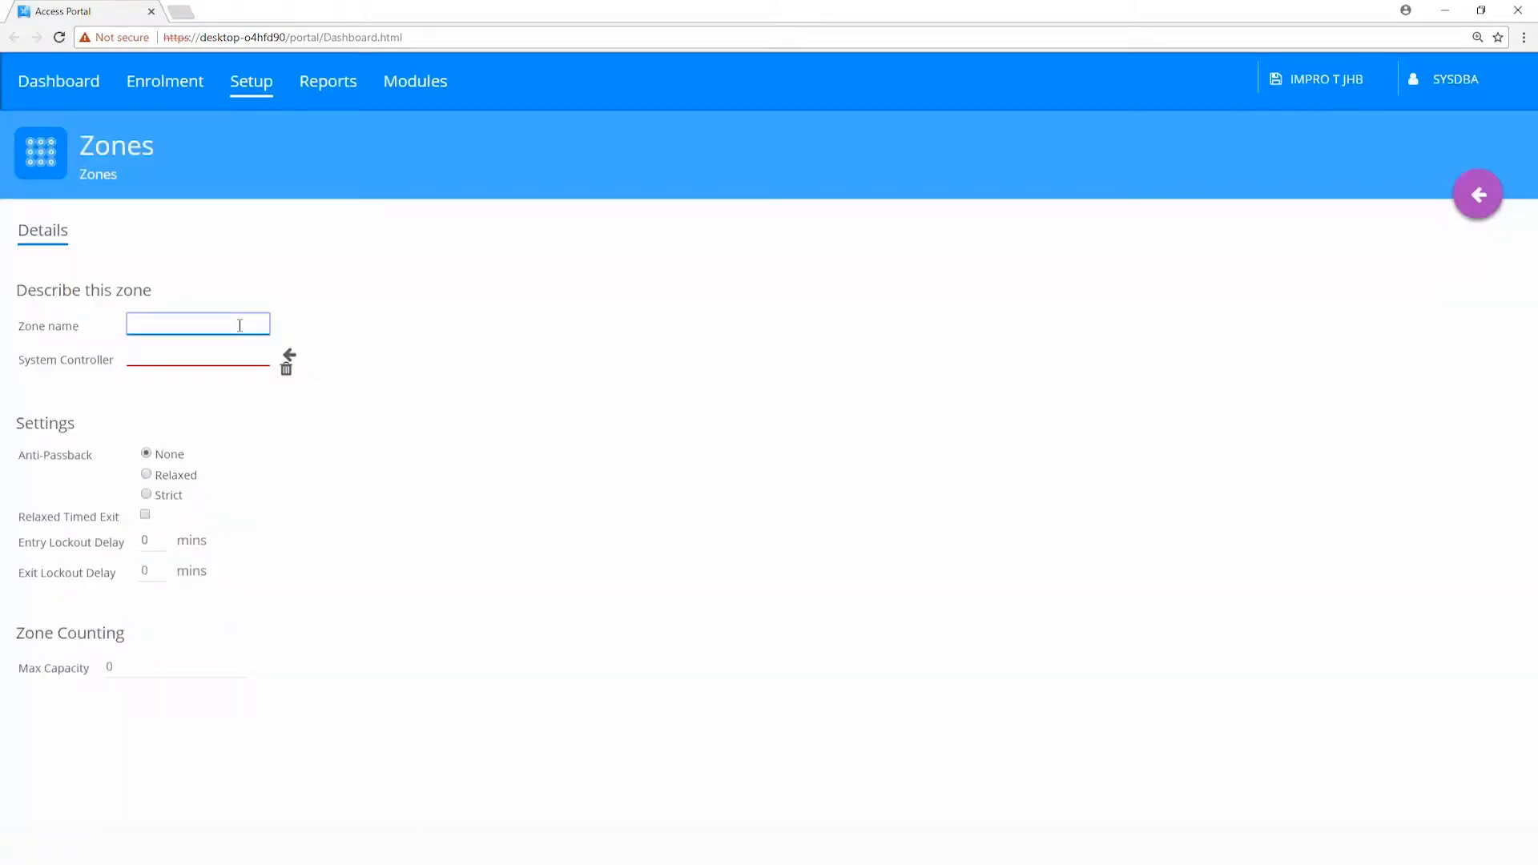
text(Rece)
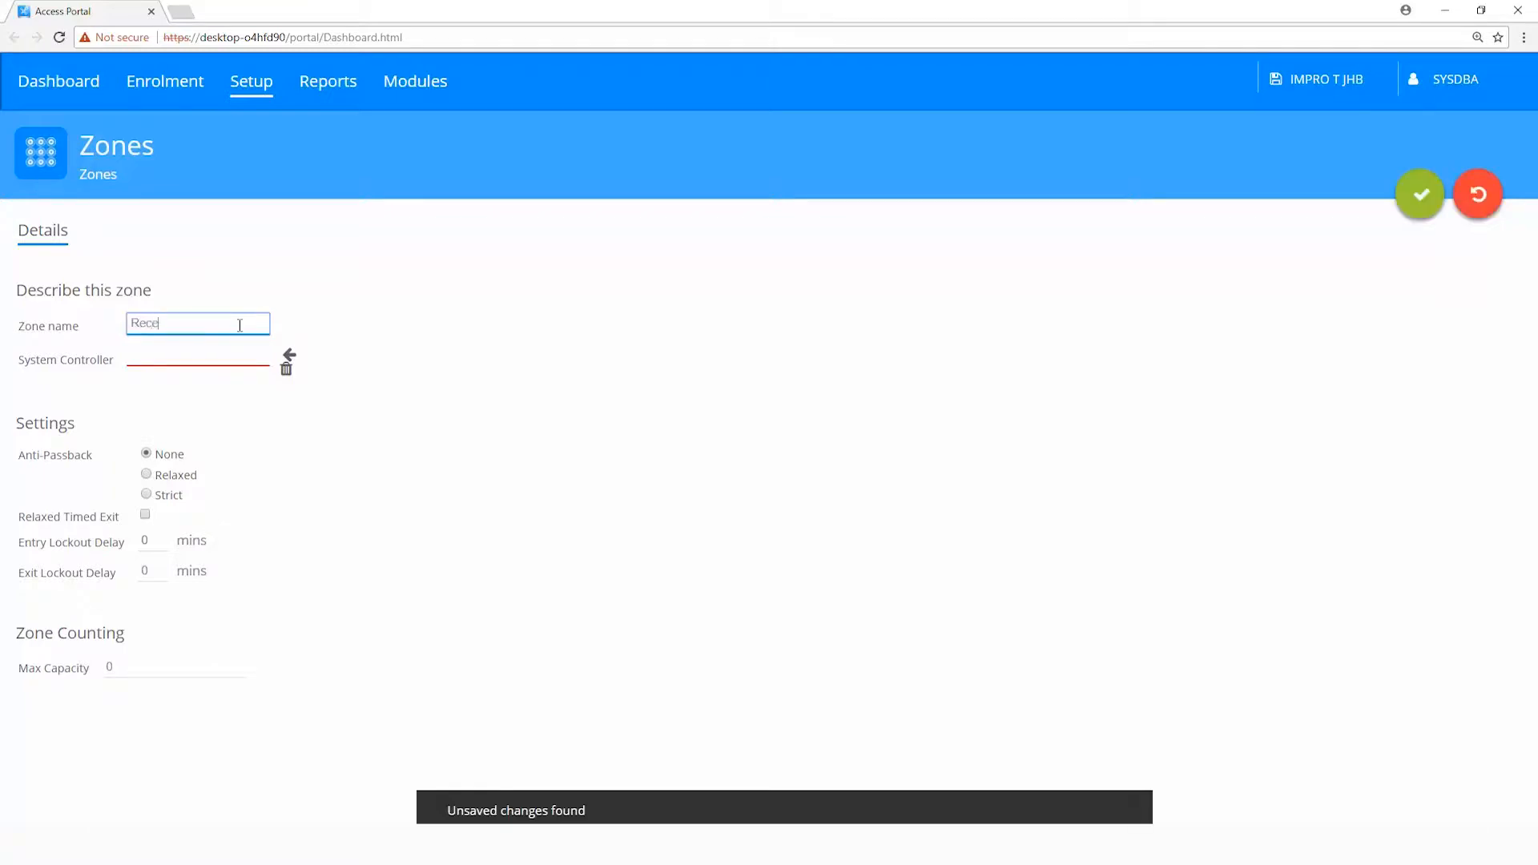
text(ption Zone)
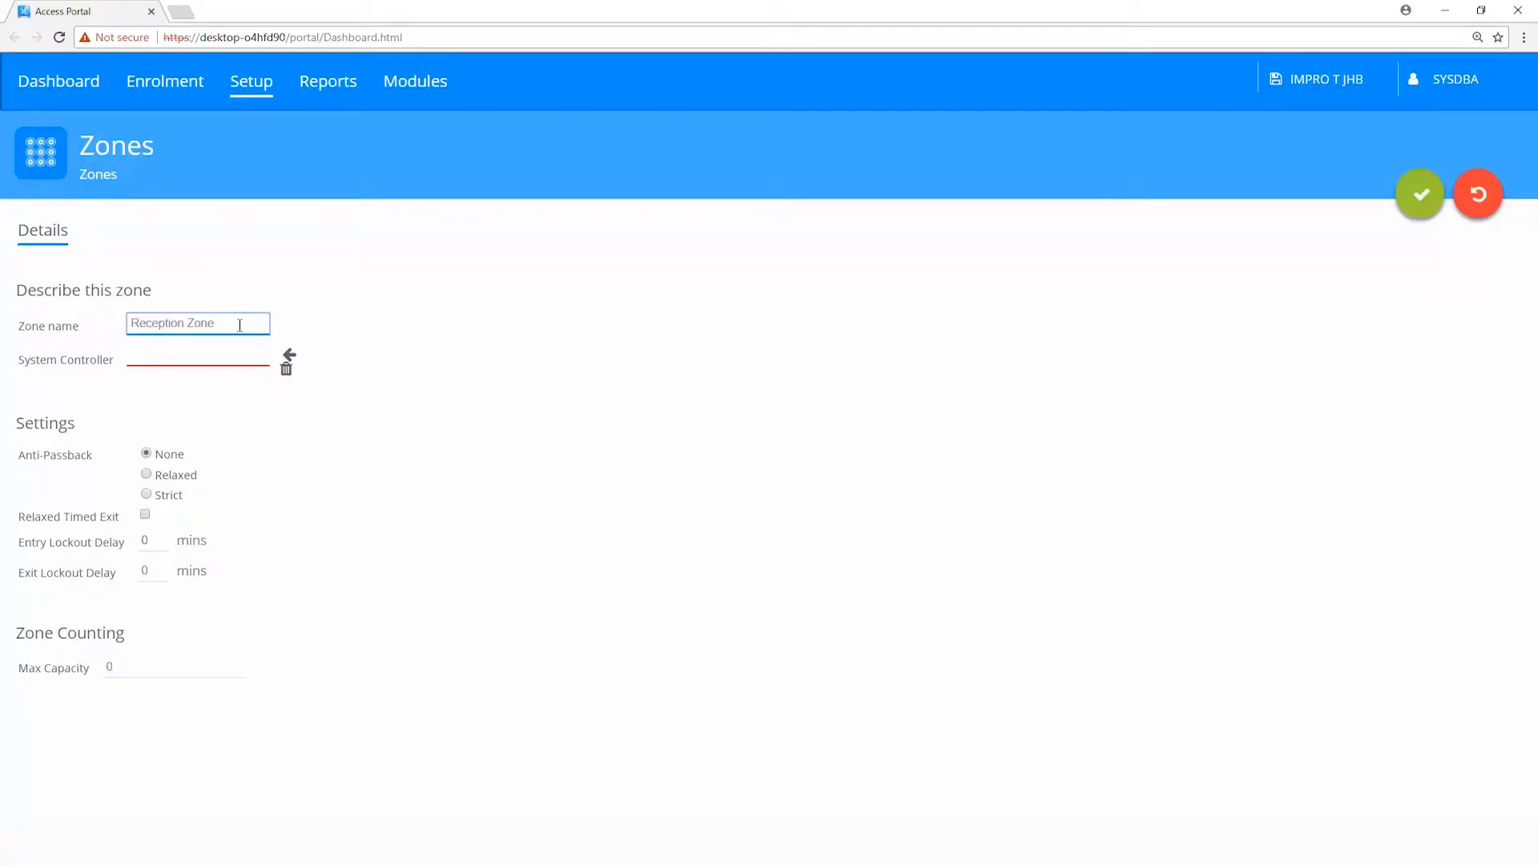
click(289, 355)
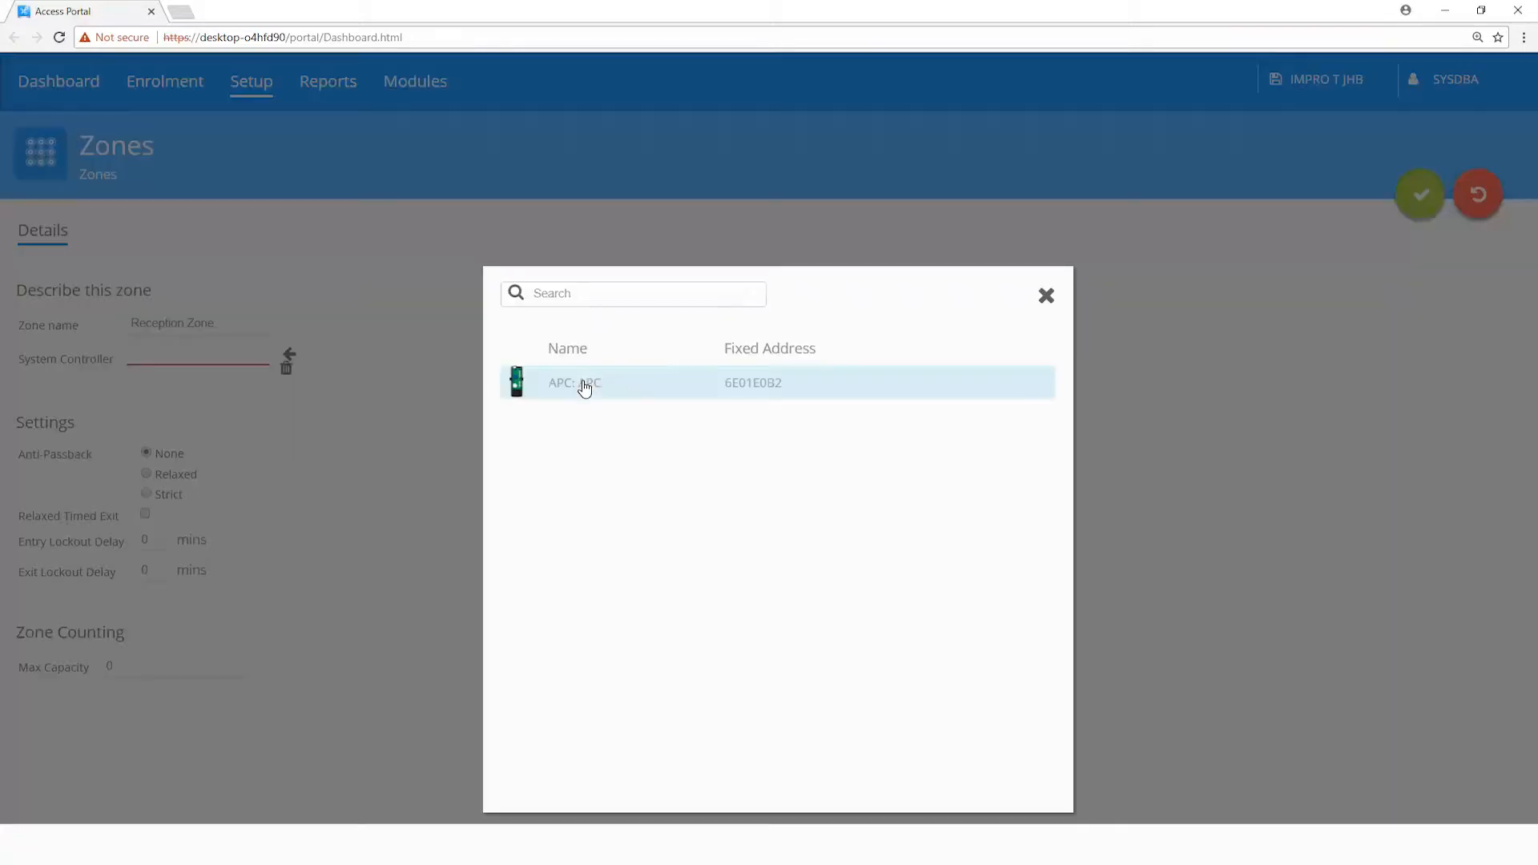
click(584, 386)
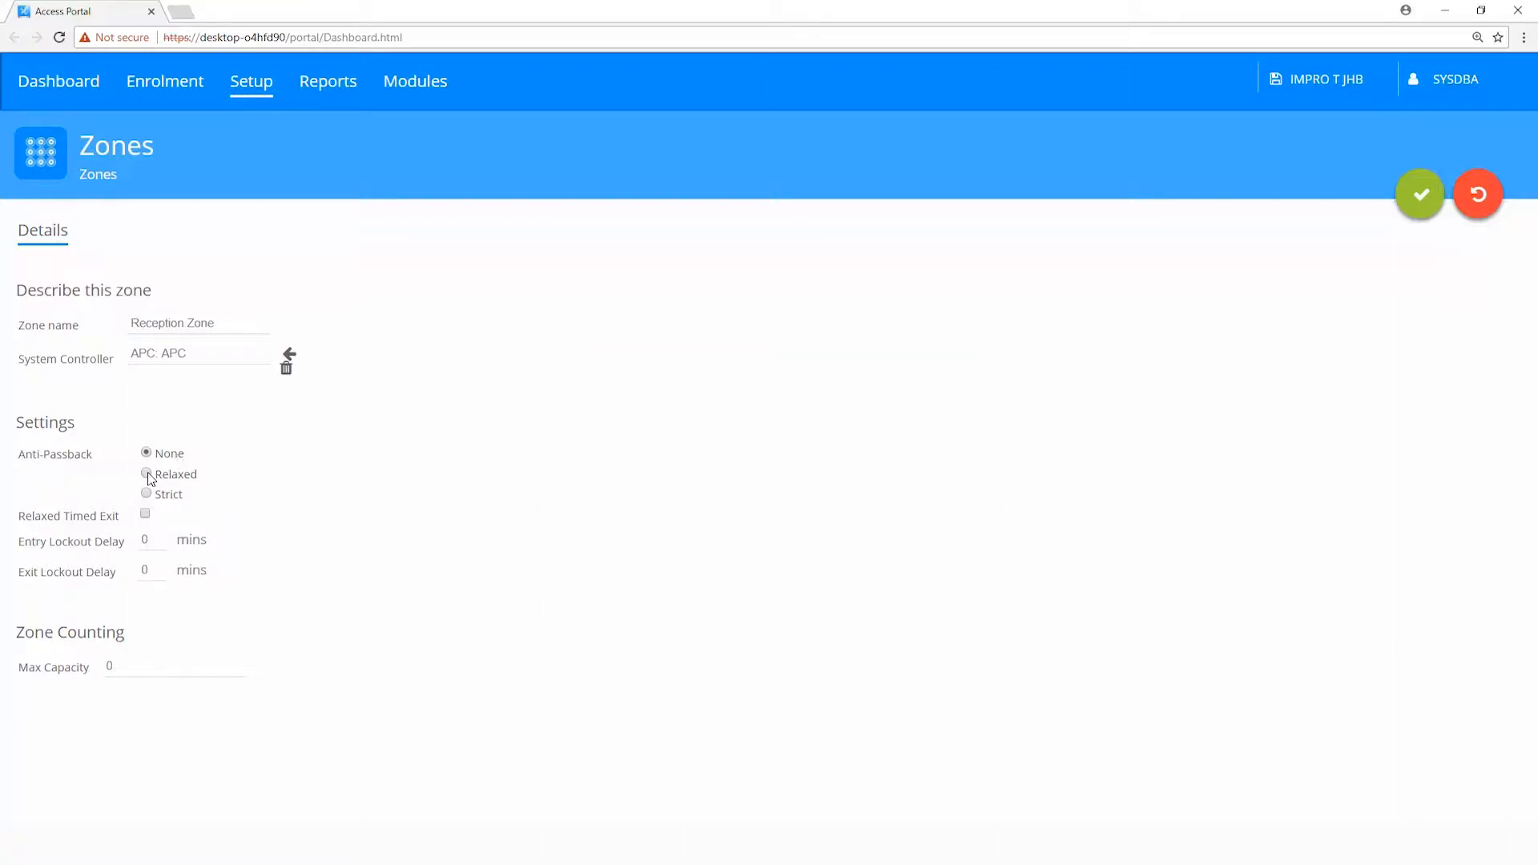
Set the zone's anti-passback to Strict with Relaxed Timed Exit enabled, and set the entry and exit lockout delays to 10 minutes each.
click(148, 475)
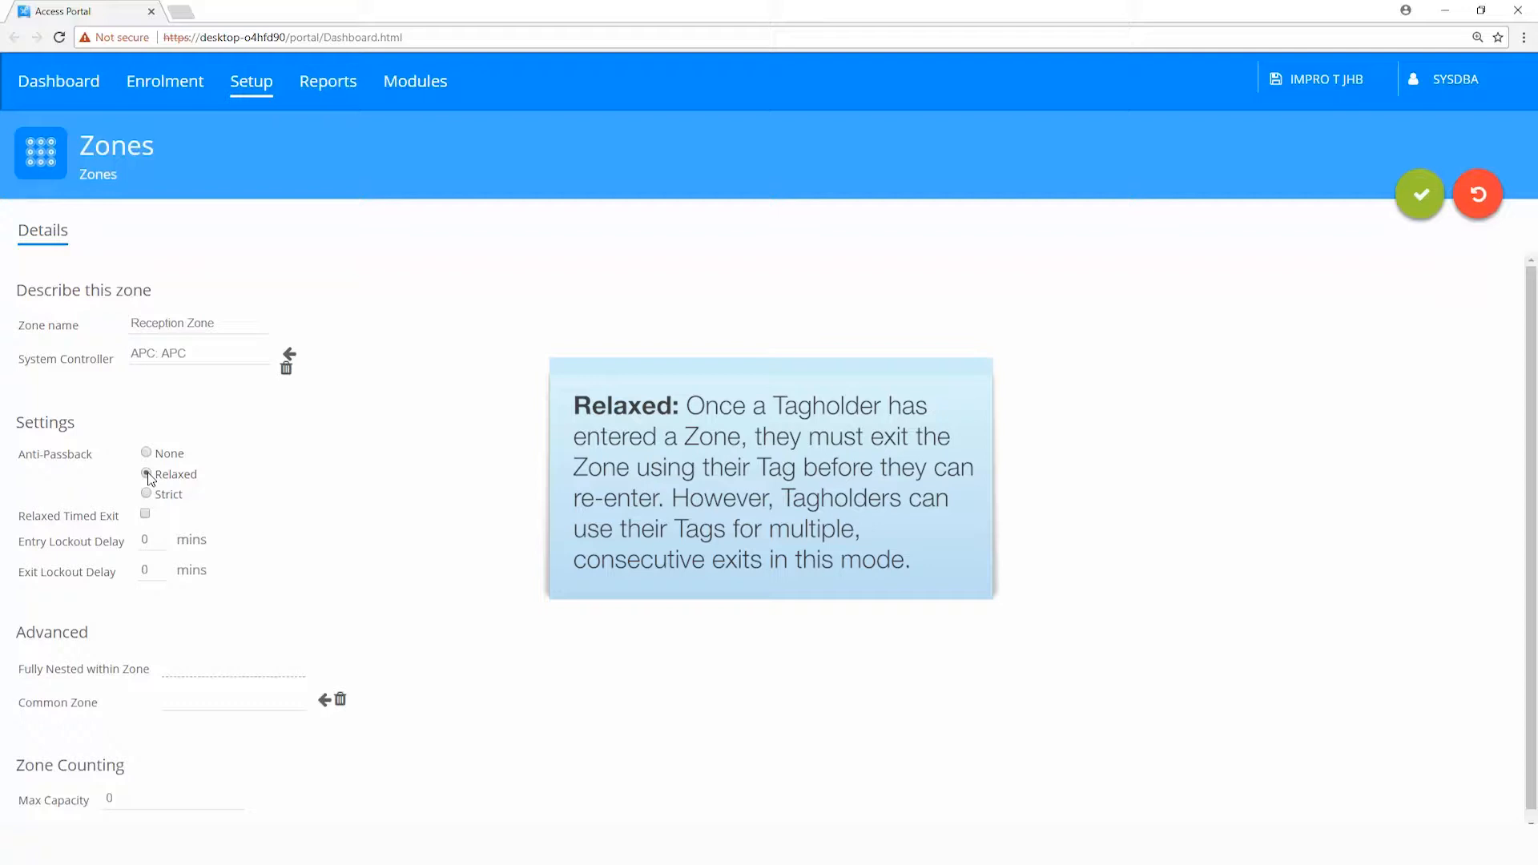
click(146, 494)
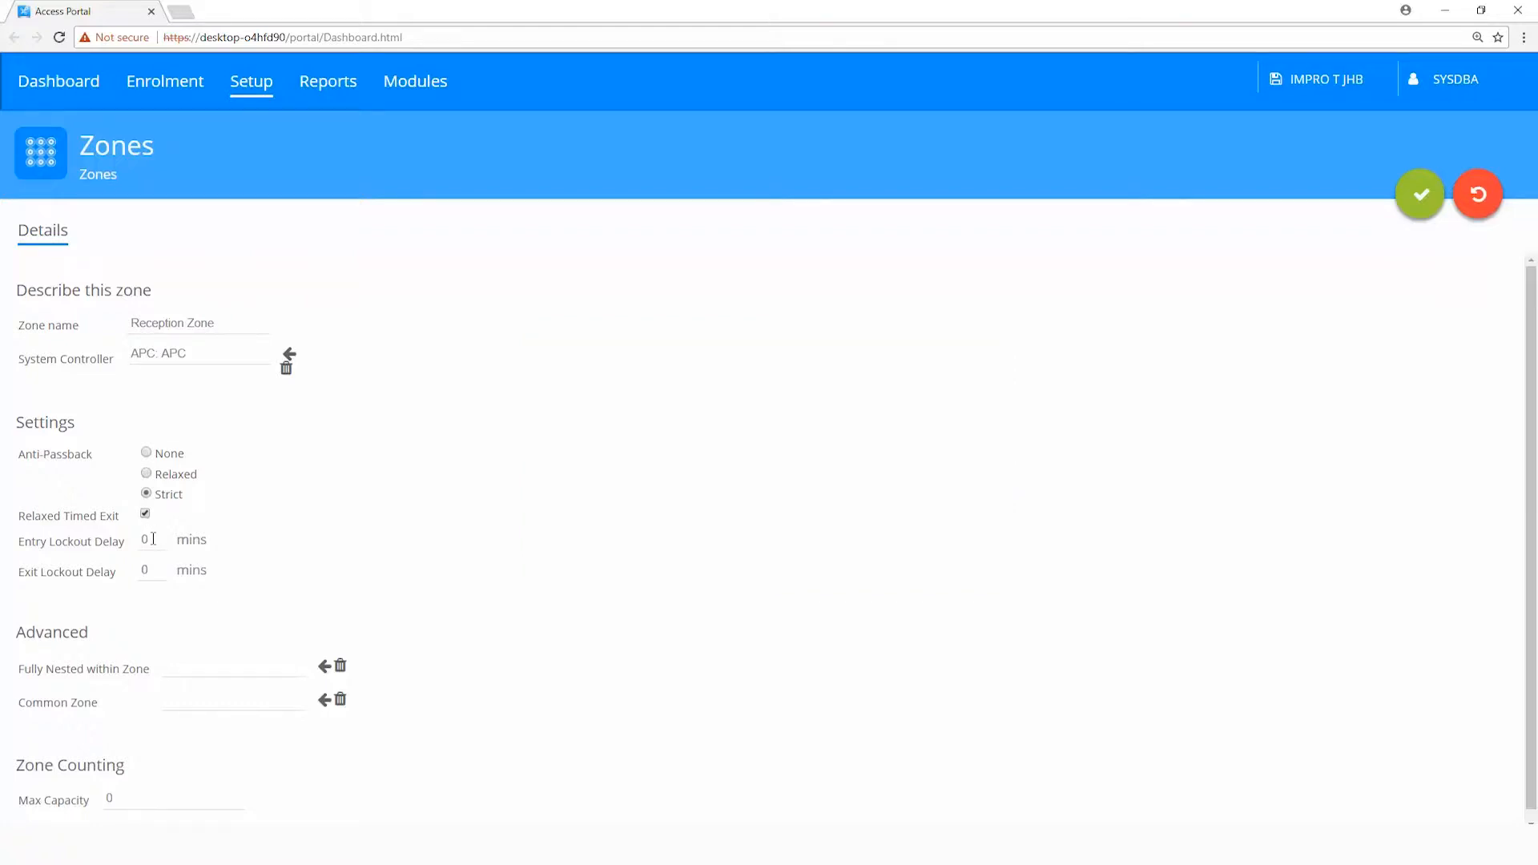
click(153, 540)
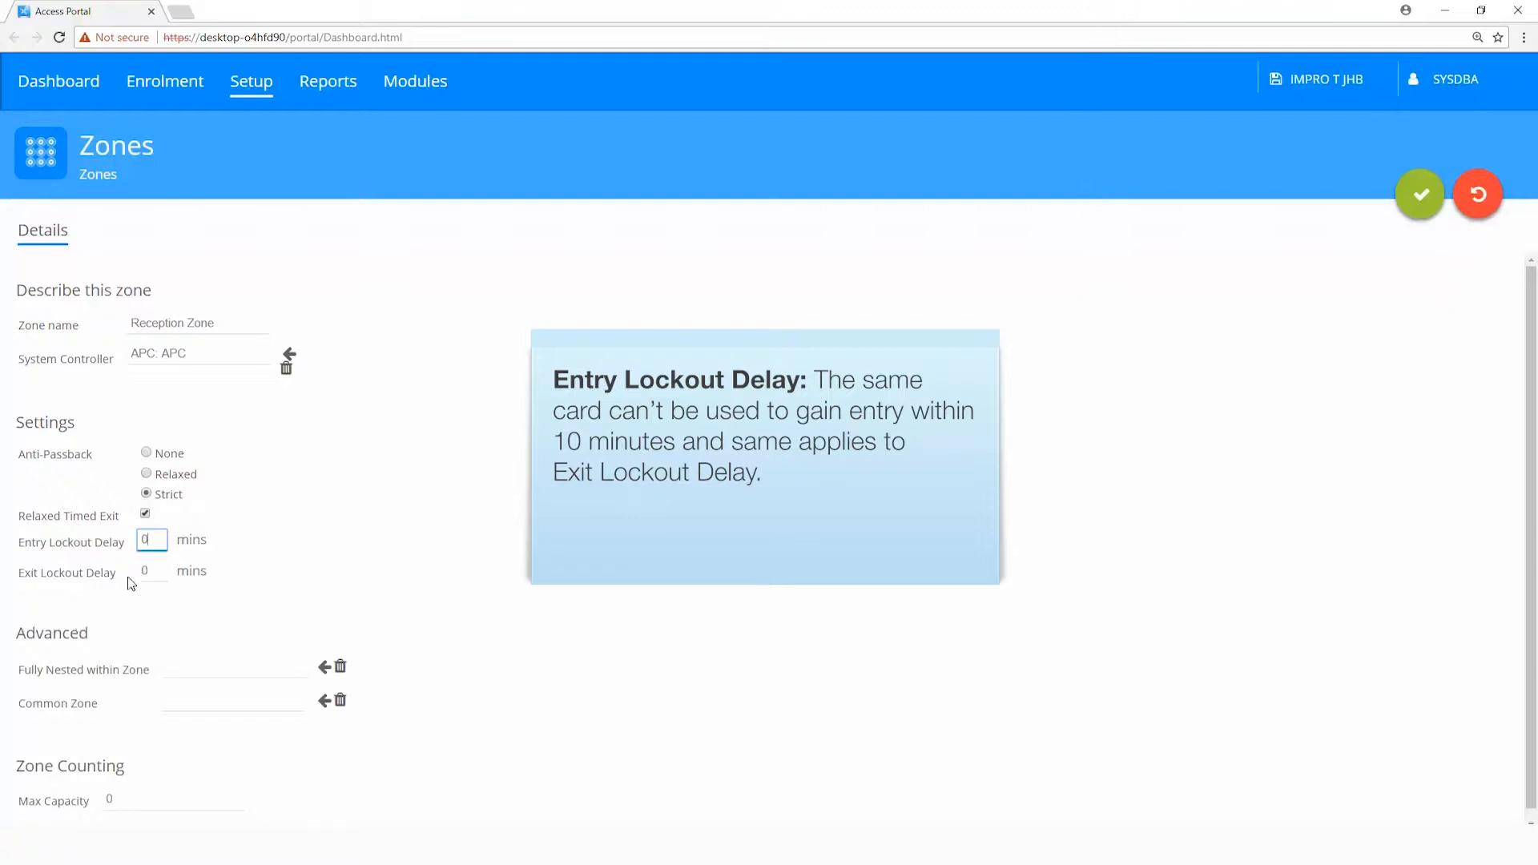
click(144, 571)
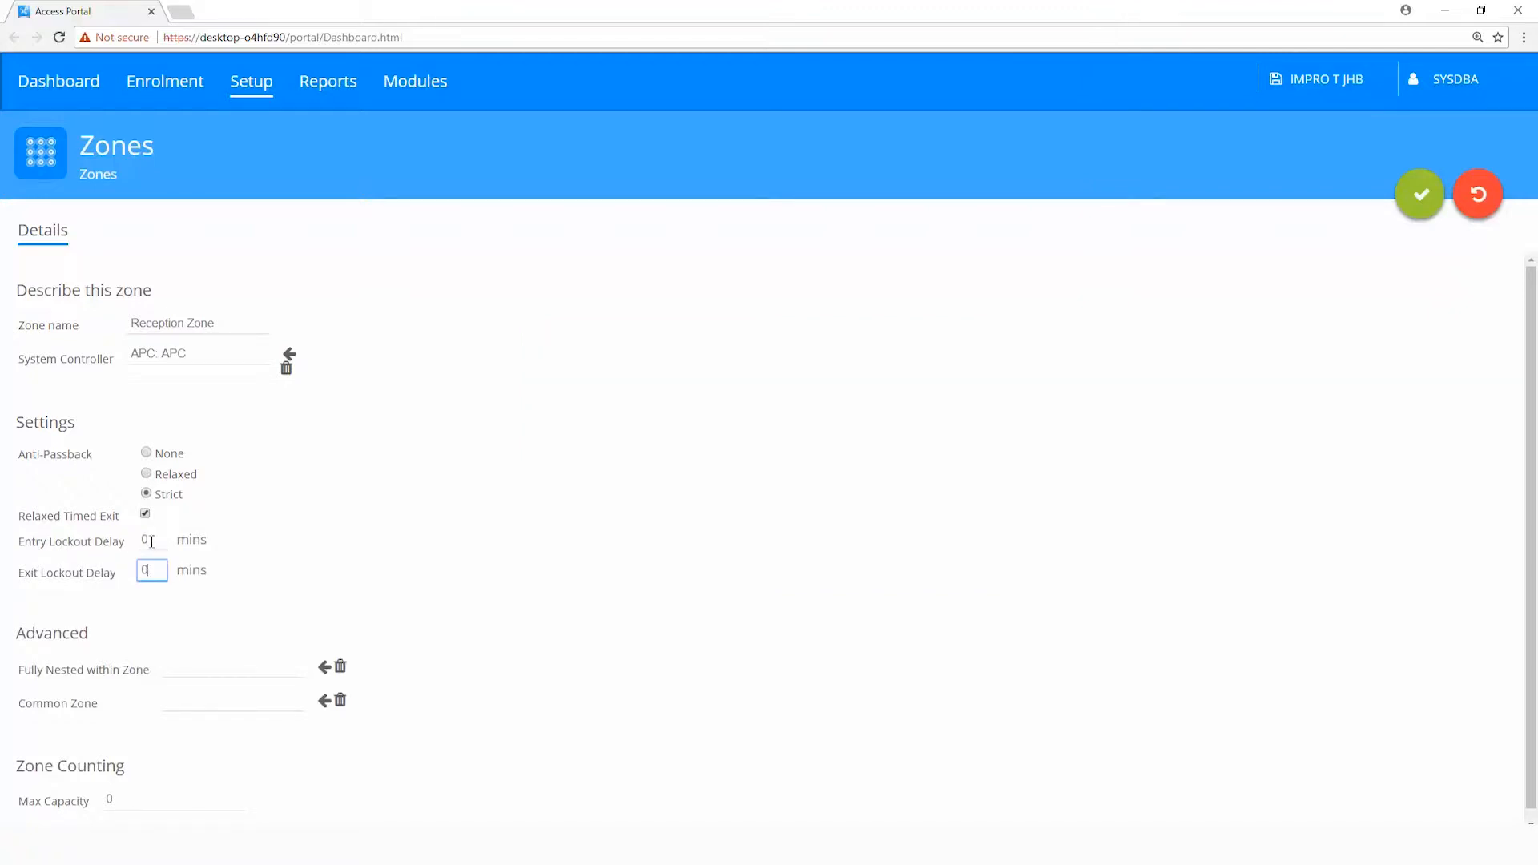
click(151, 542)
key(BackSpace)
text(10)
click(156, 571)
text(10)
Check the choices for Fully Nested within Zone and Common Zone without selecting any, and save the Reception Zone.
click(325, 669)
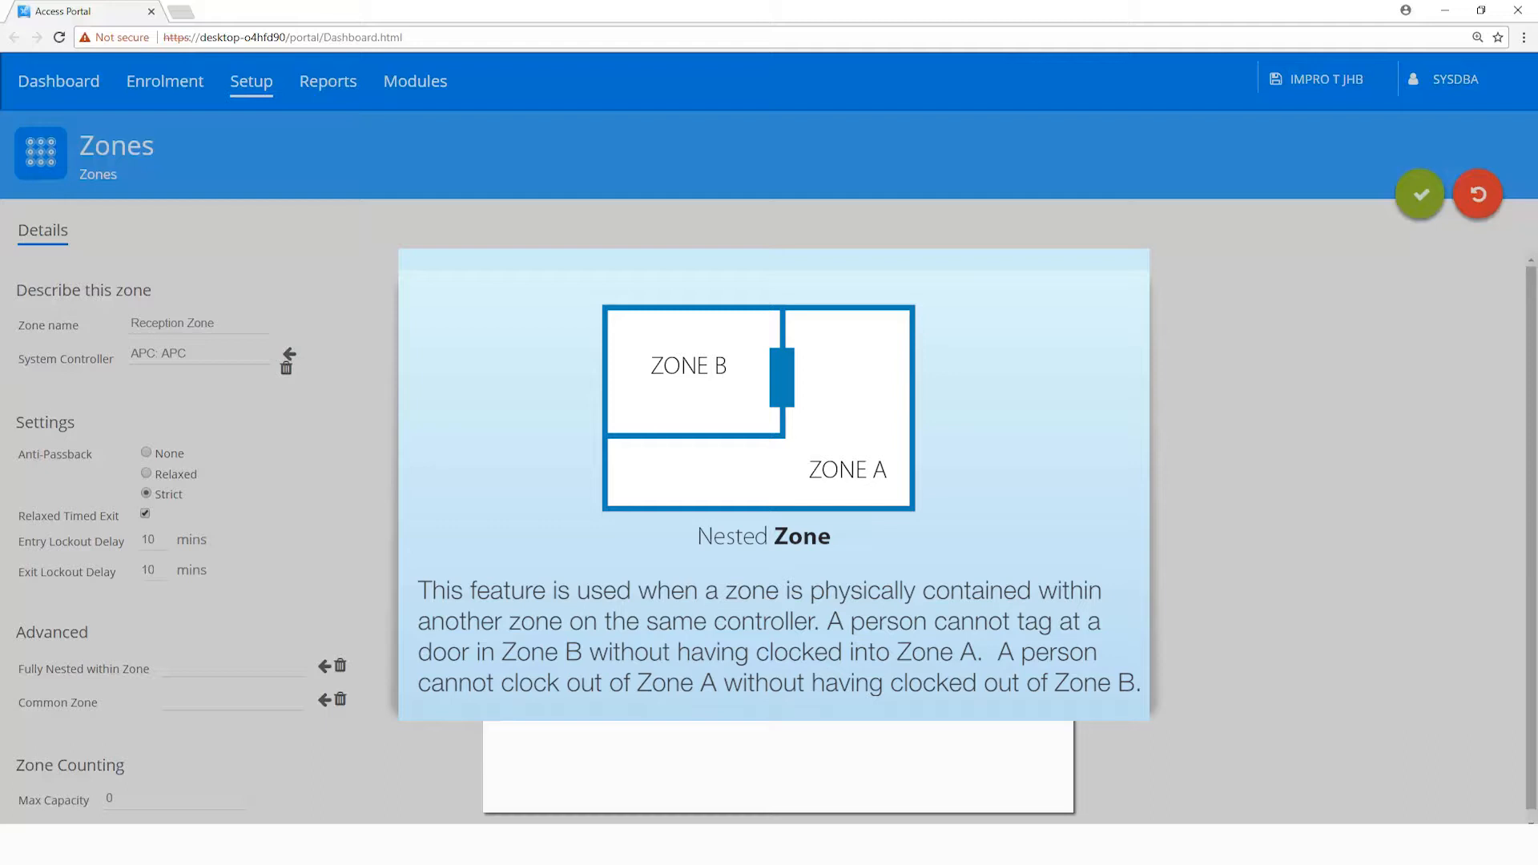
click(1046, 296)
click(323, 701)
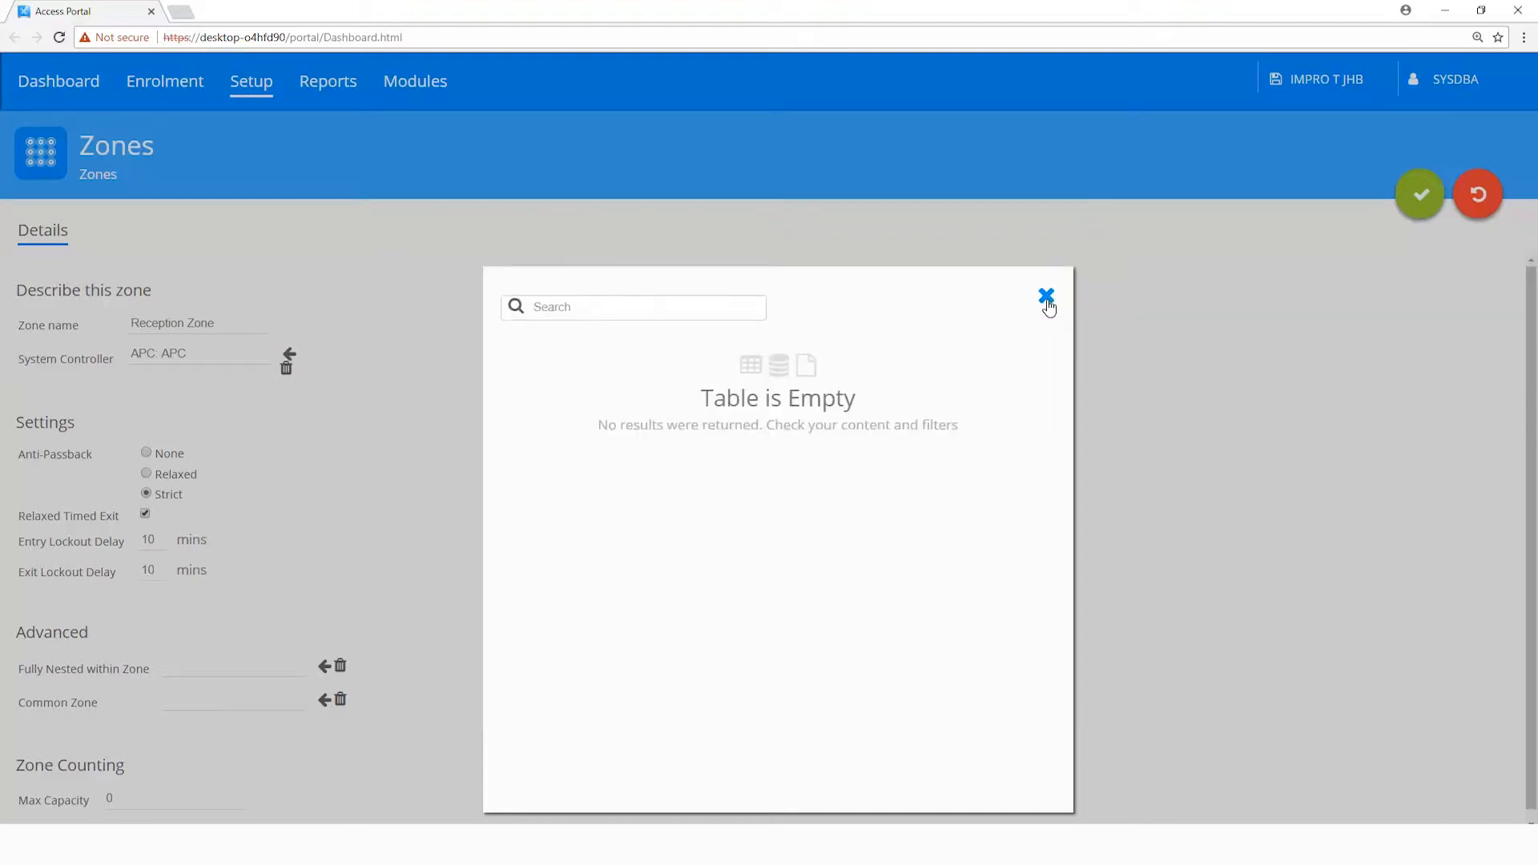
click(1048, 300)
click(141, 802)
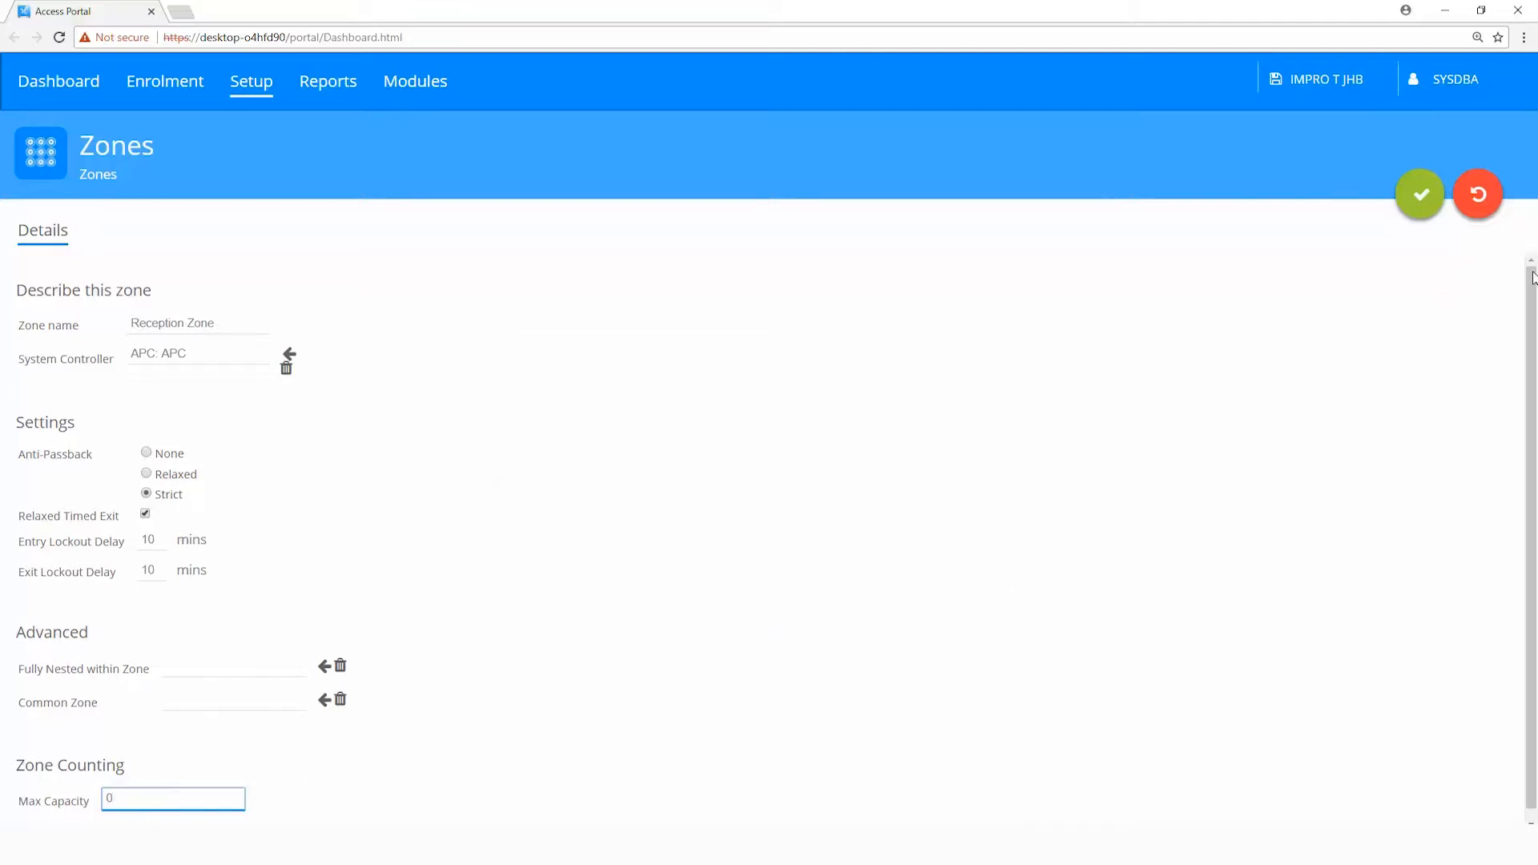
click(1443, 206)
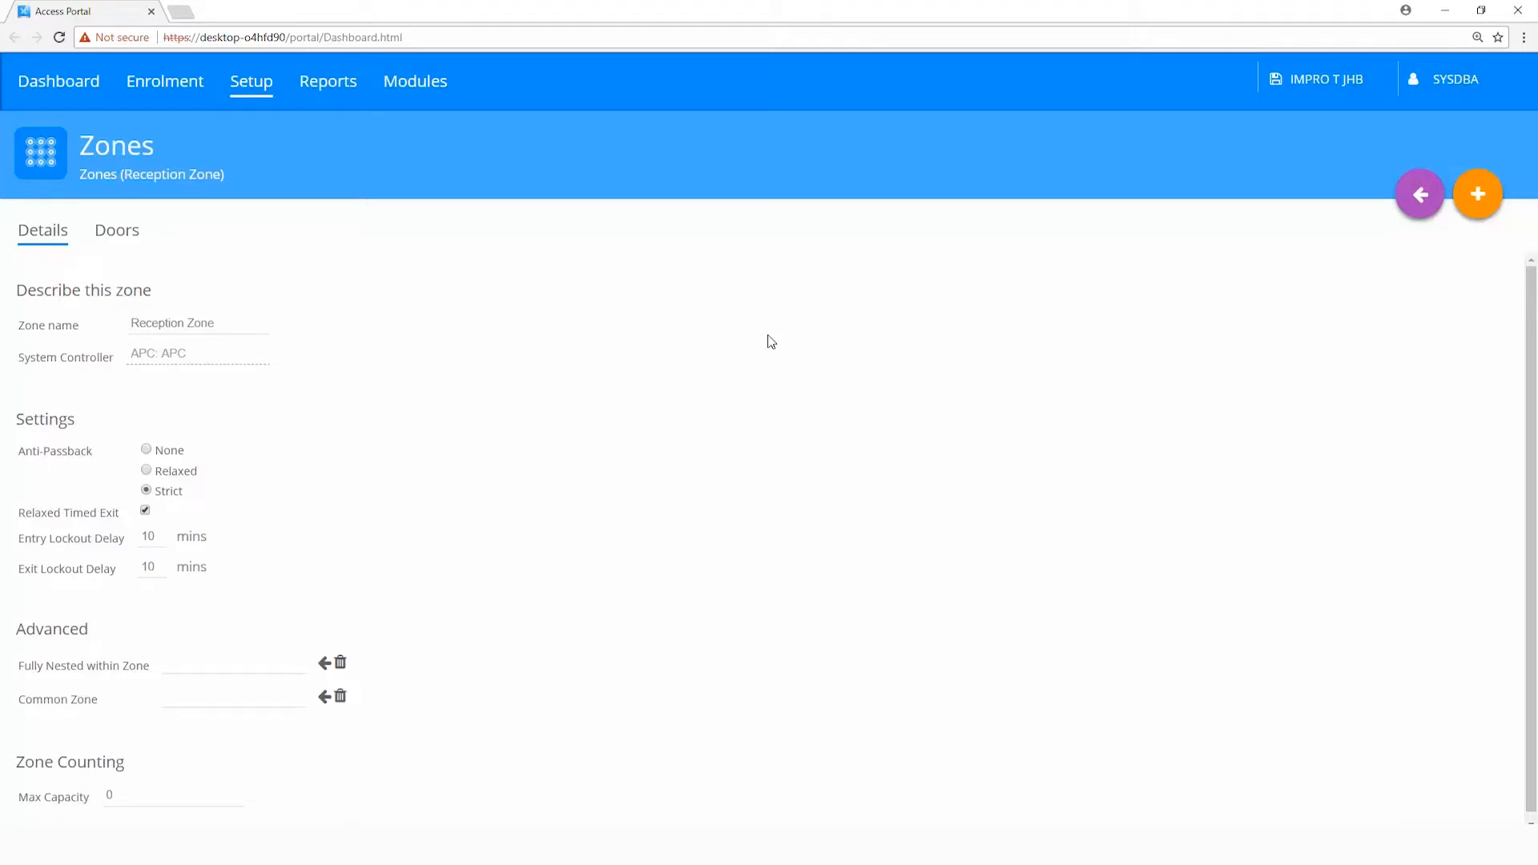
Assign the Reception door to the Reception Zone in the door setup and save the door.
click(246, 95)
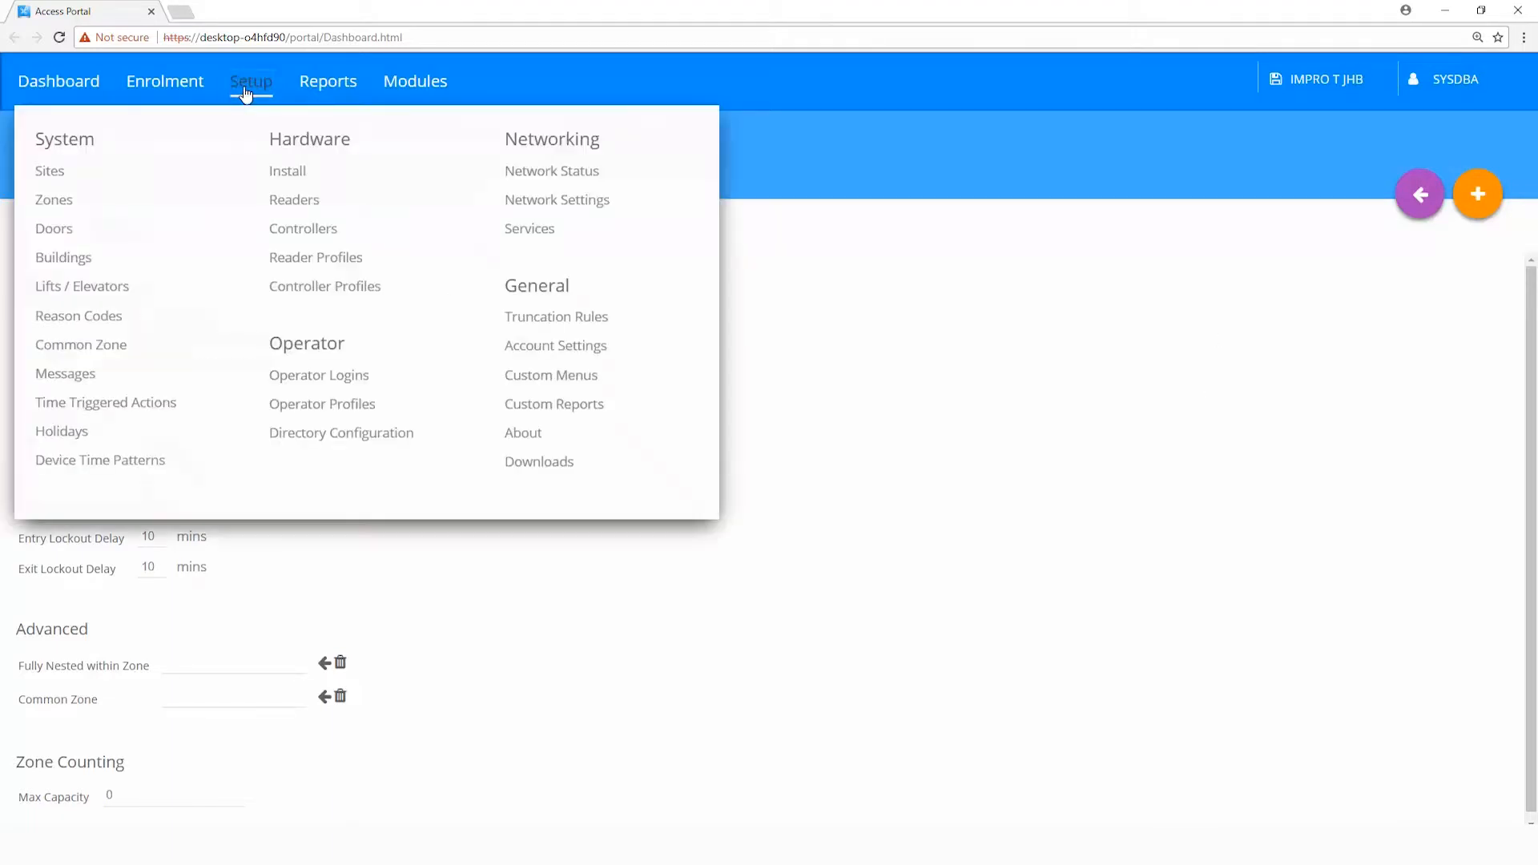
click(53, 238)
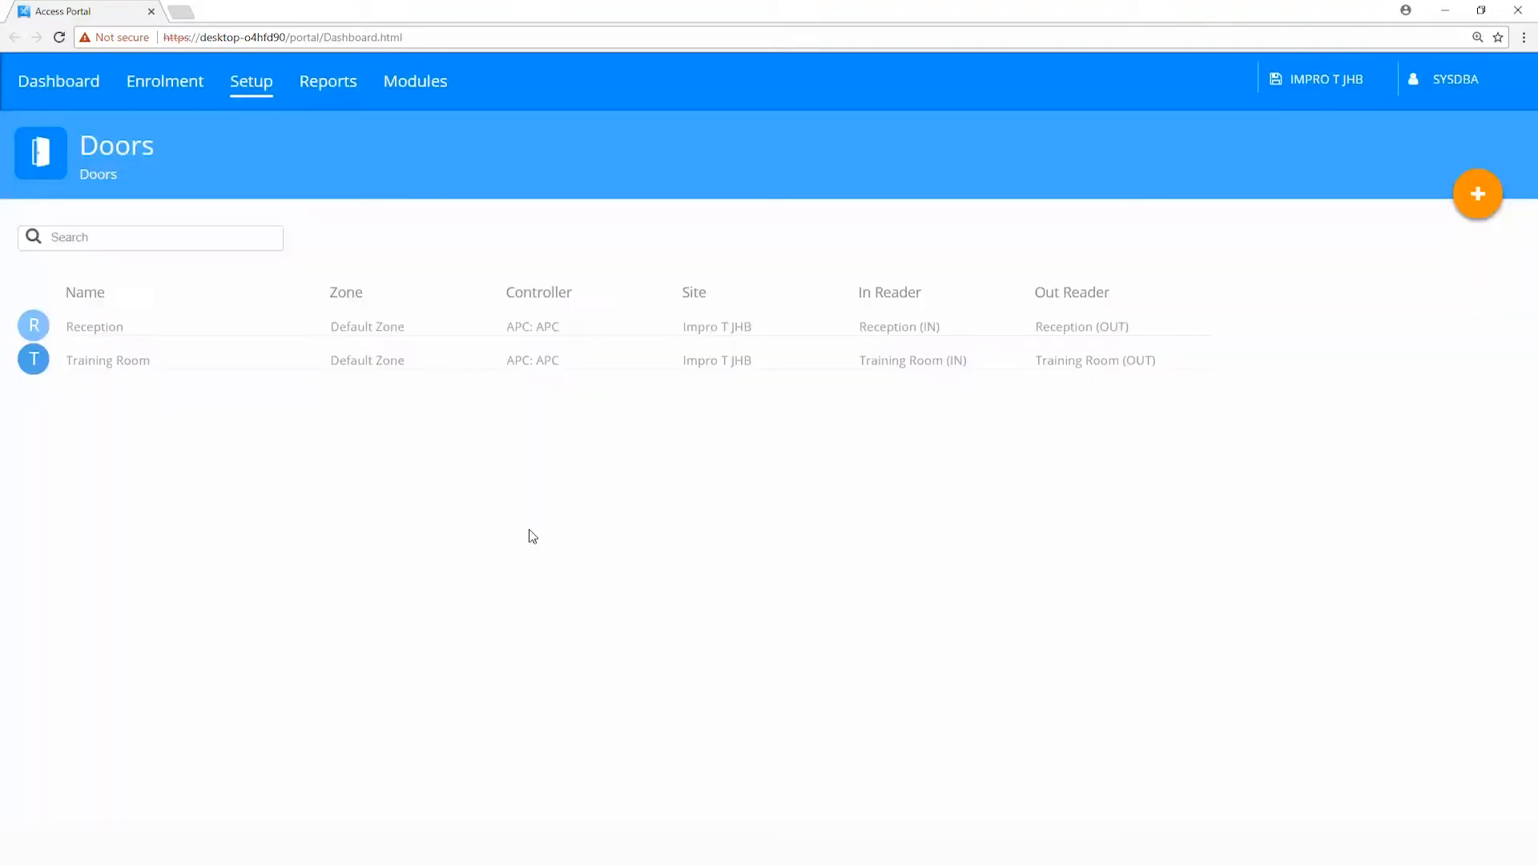
click(527, 326)
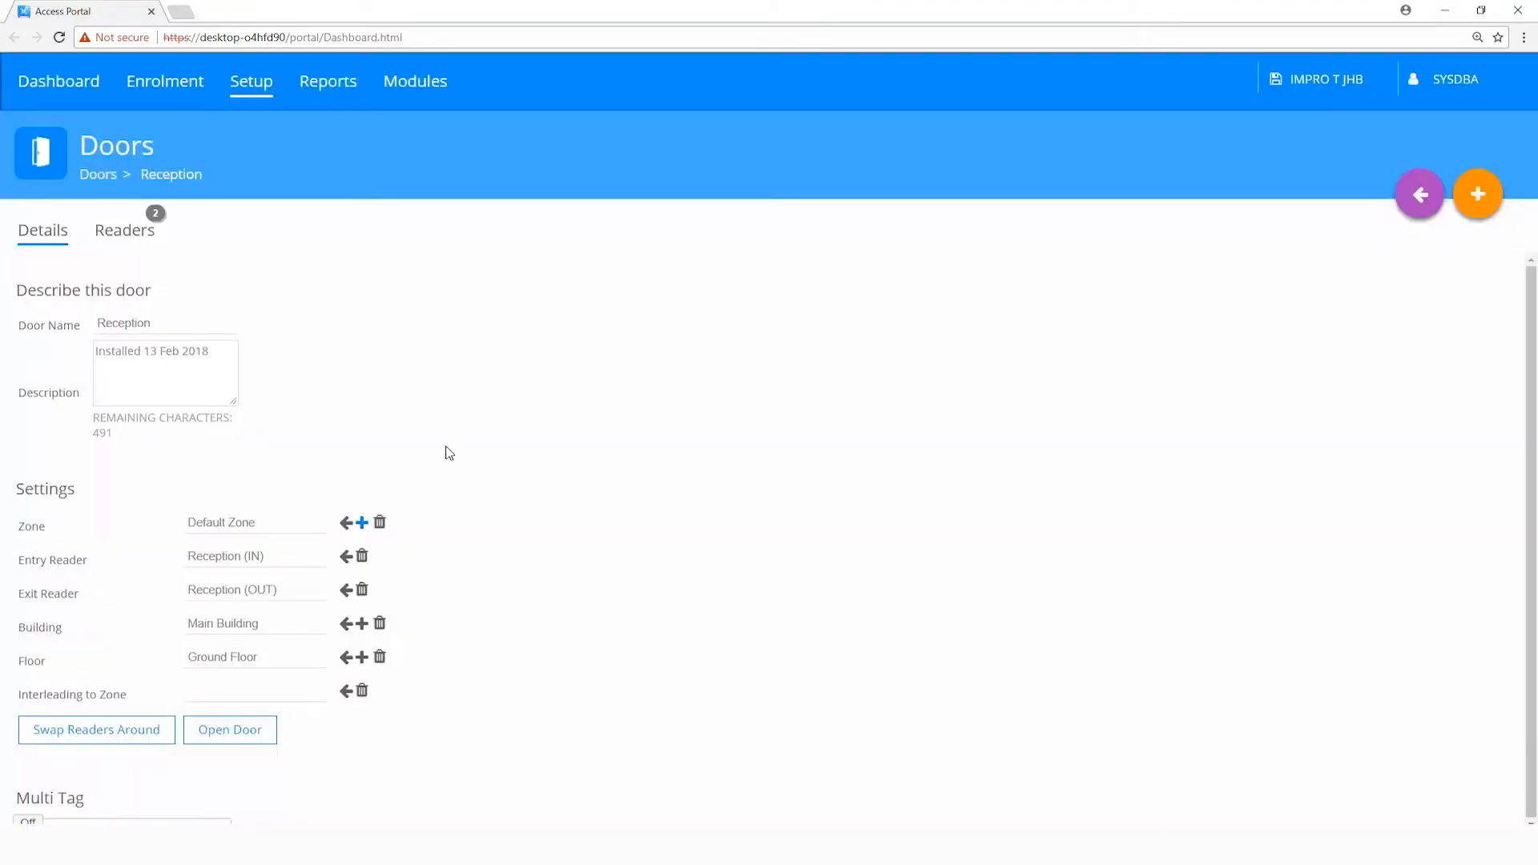
click(346, 524)
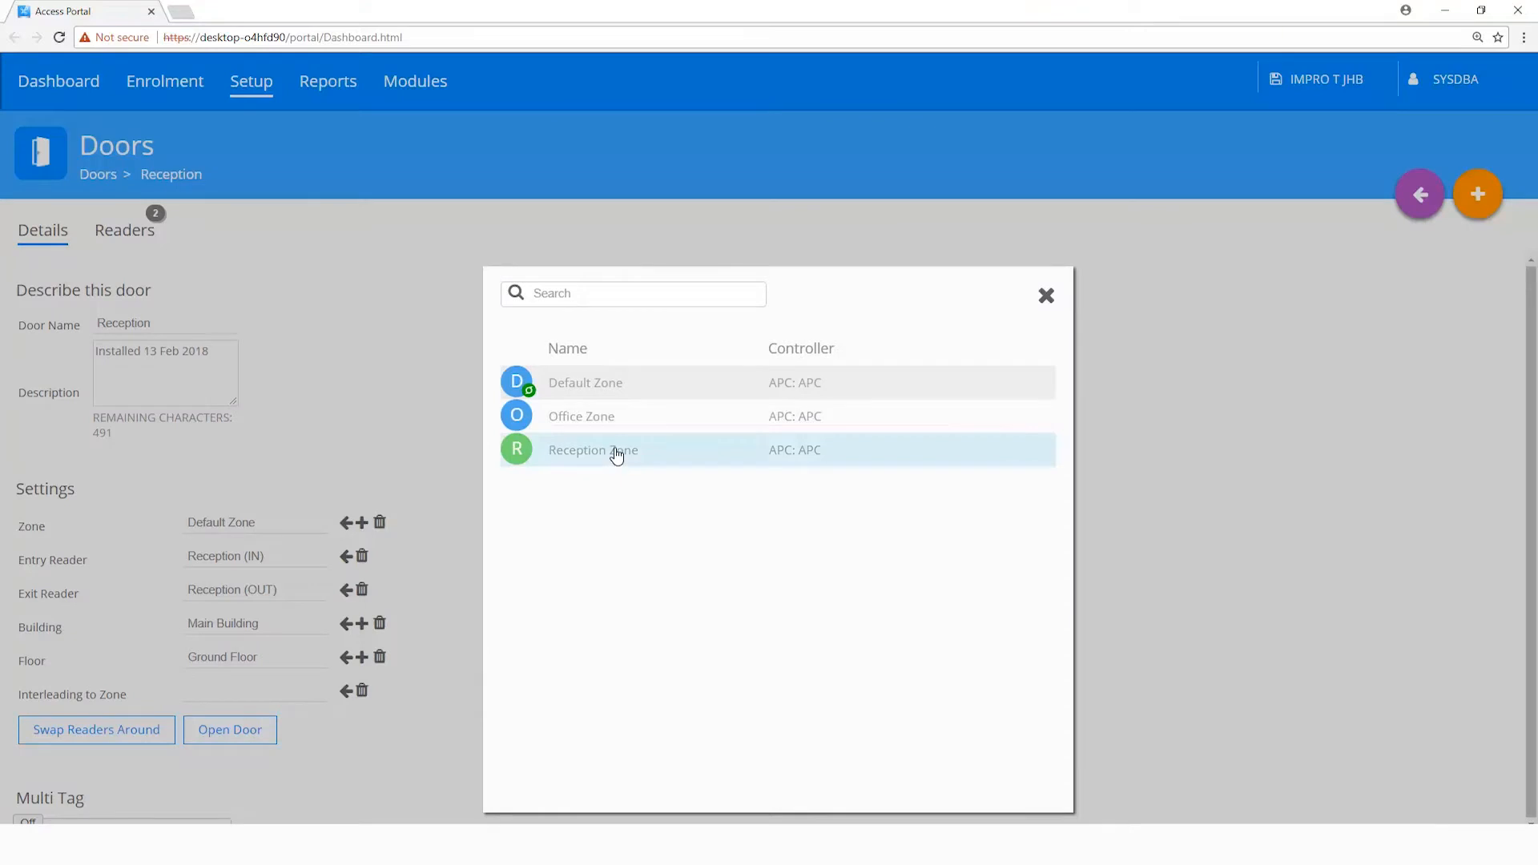
click(616, 453)
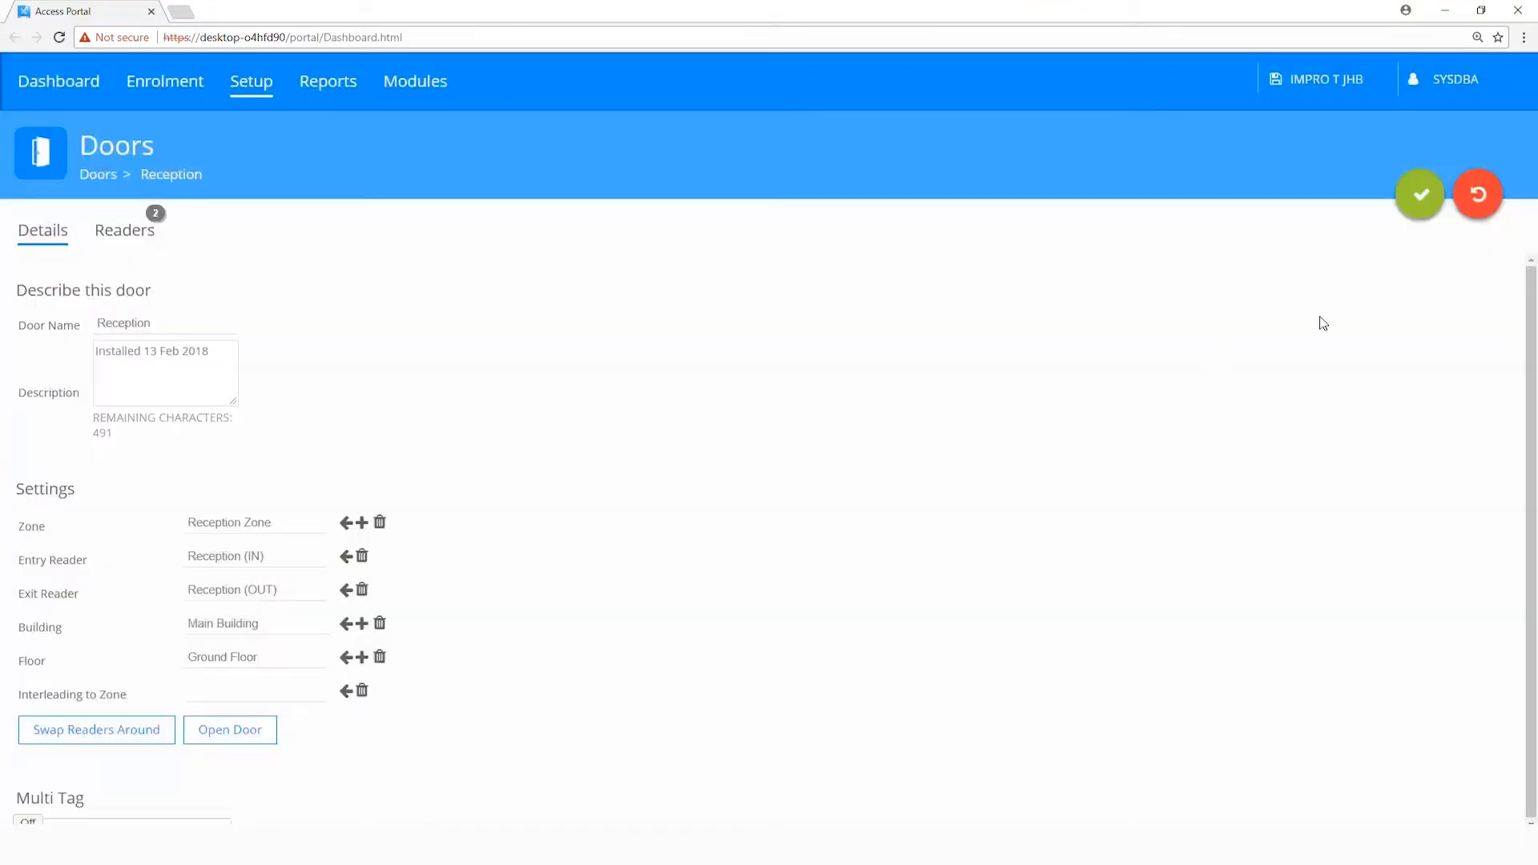
click(1417, 207)
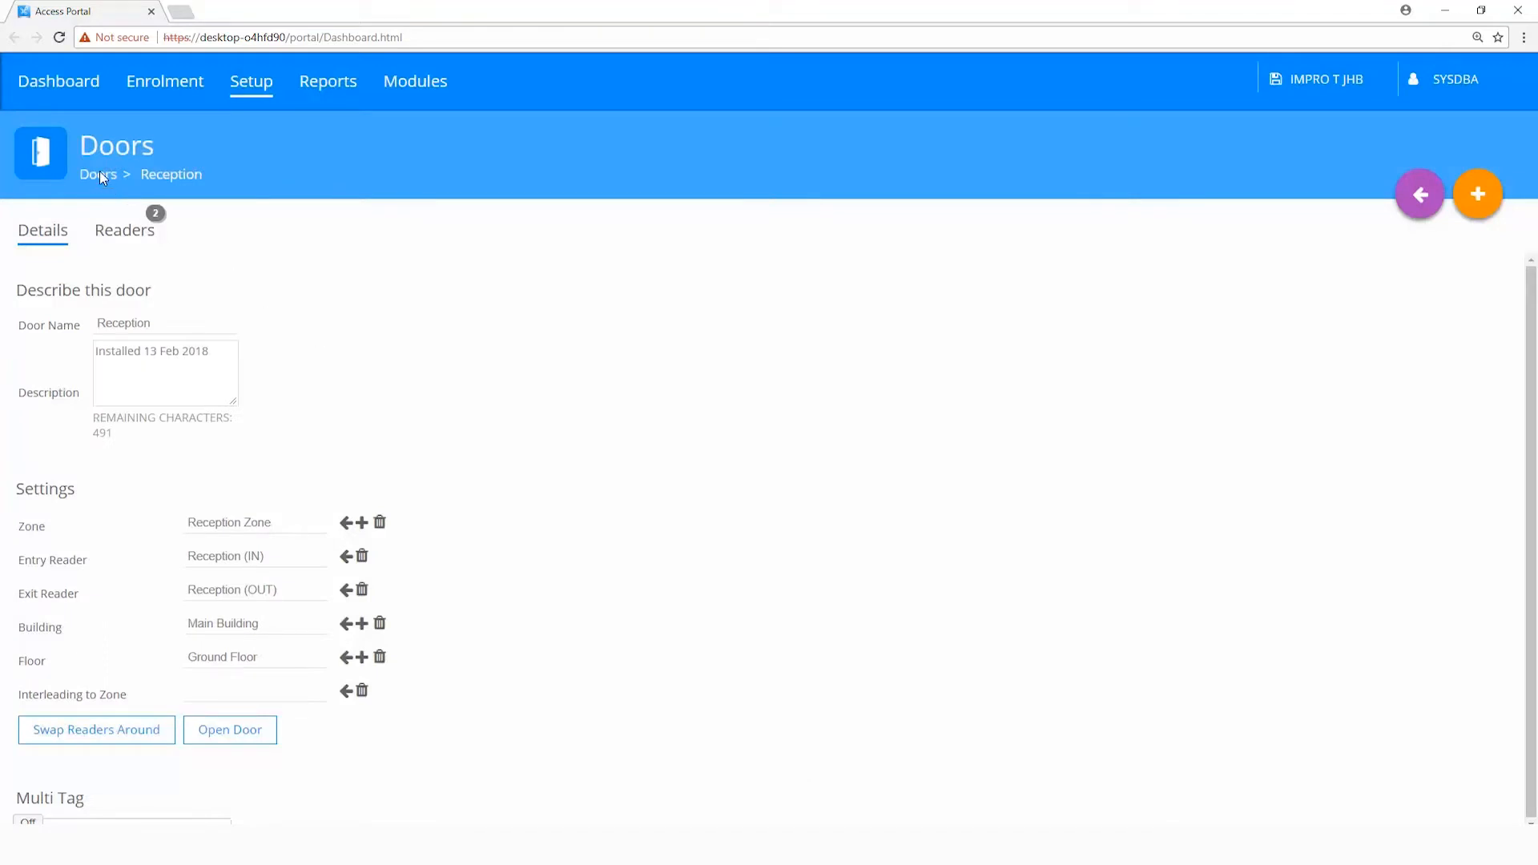
Assign the Training Room door to the Office Zone, save it and return to the list of doors.
click(100, 173)
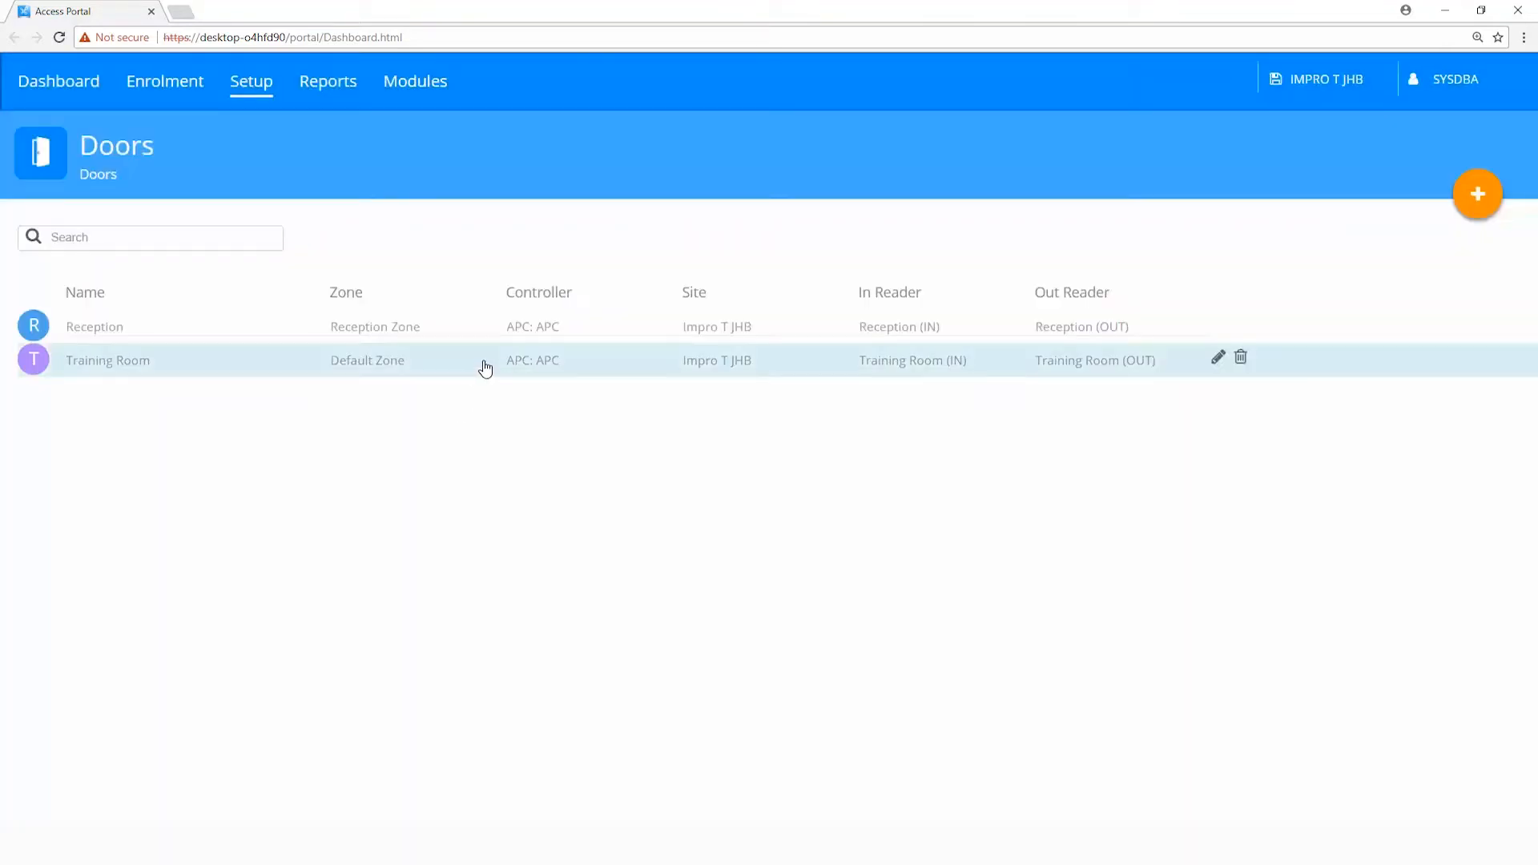
click(484, 362)
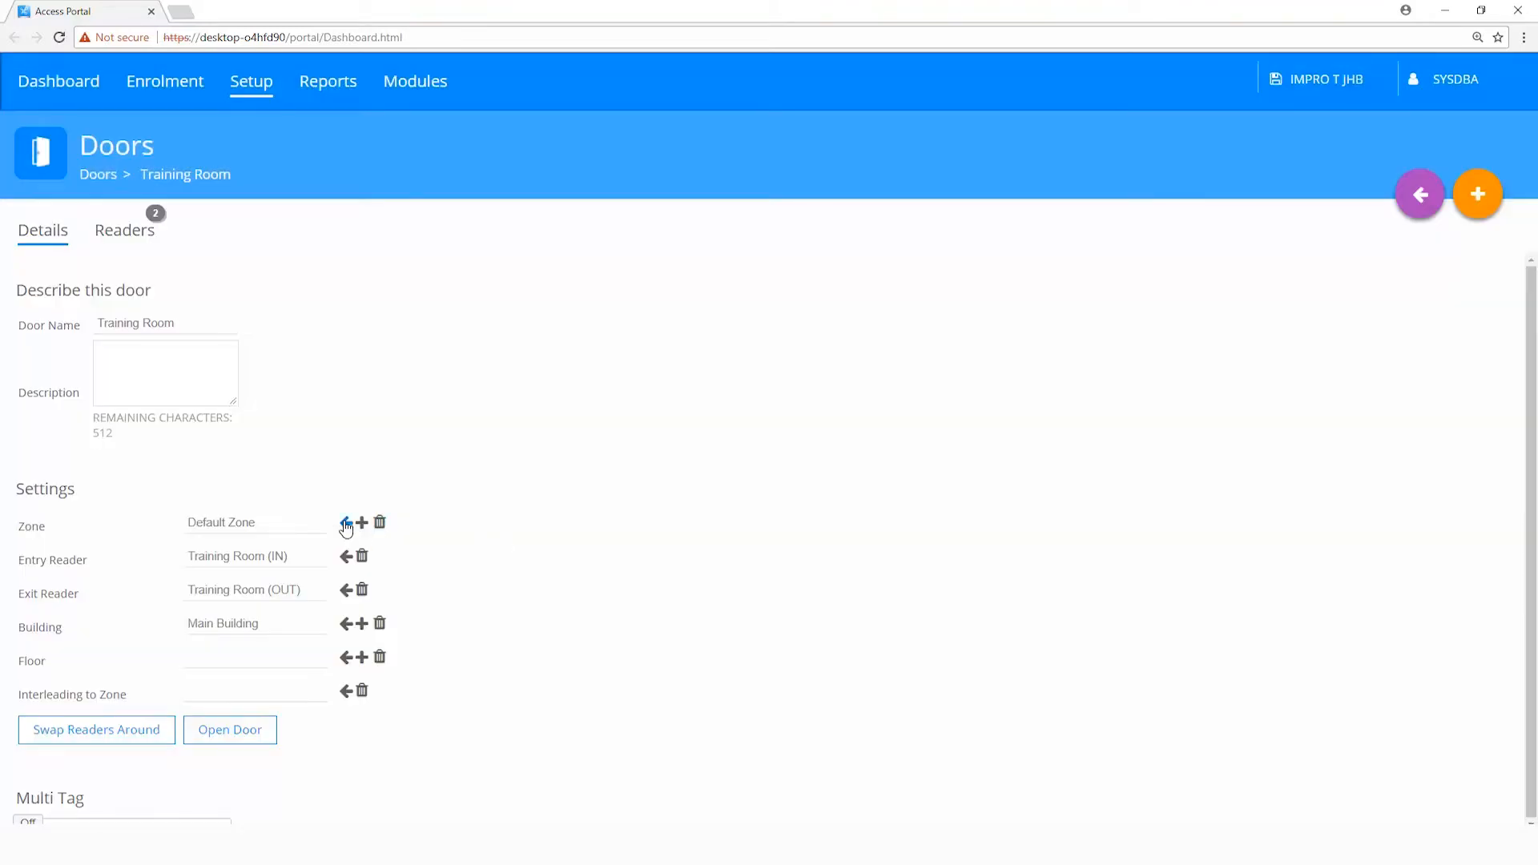
click(345, 523)
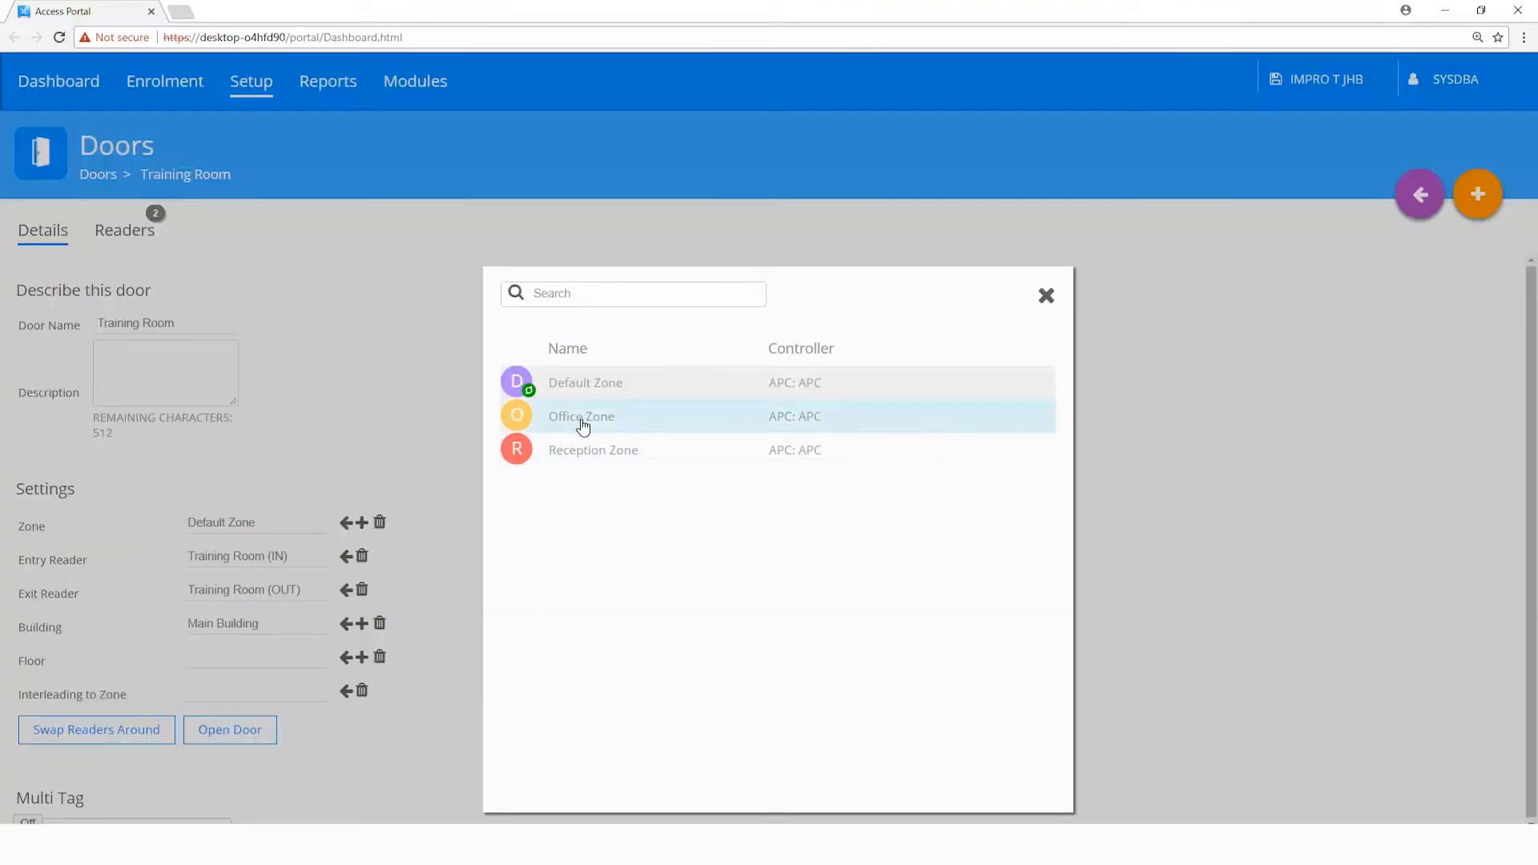
click(582, 418)
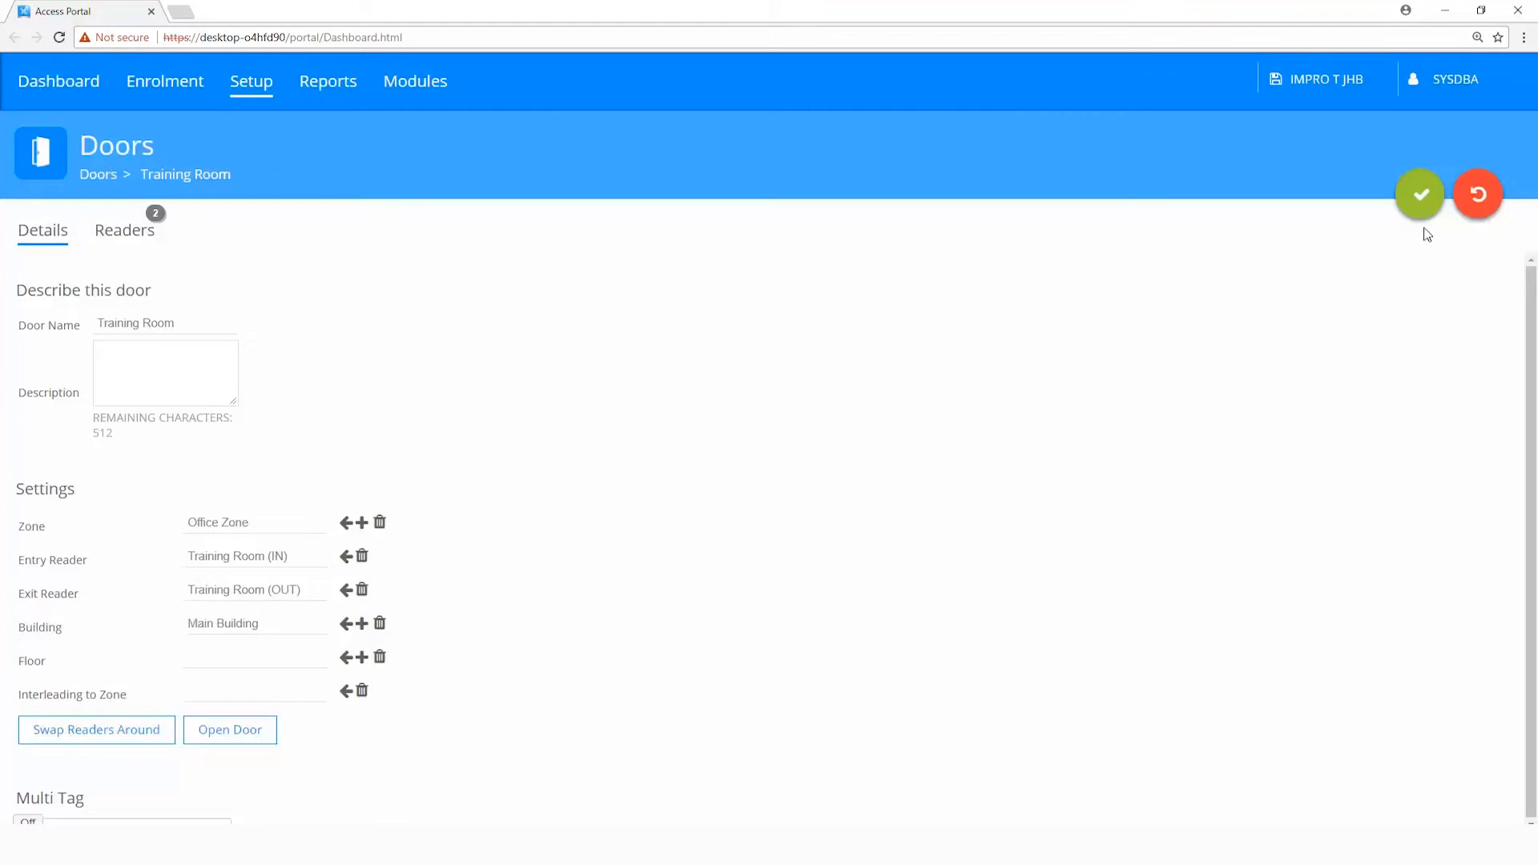
click(1423, 198)
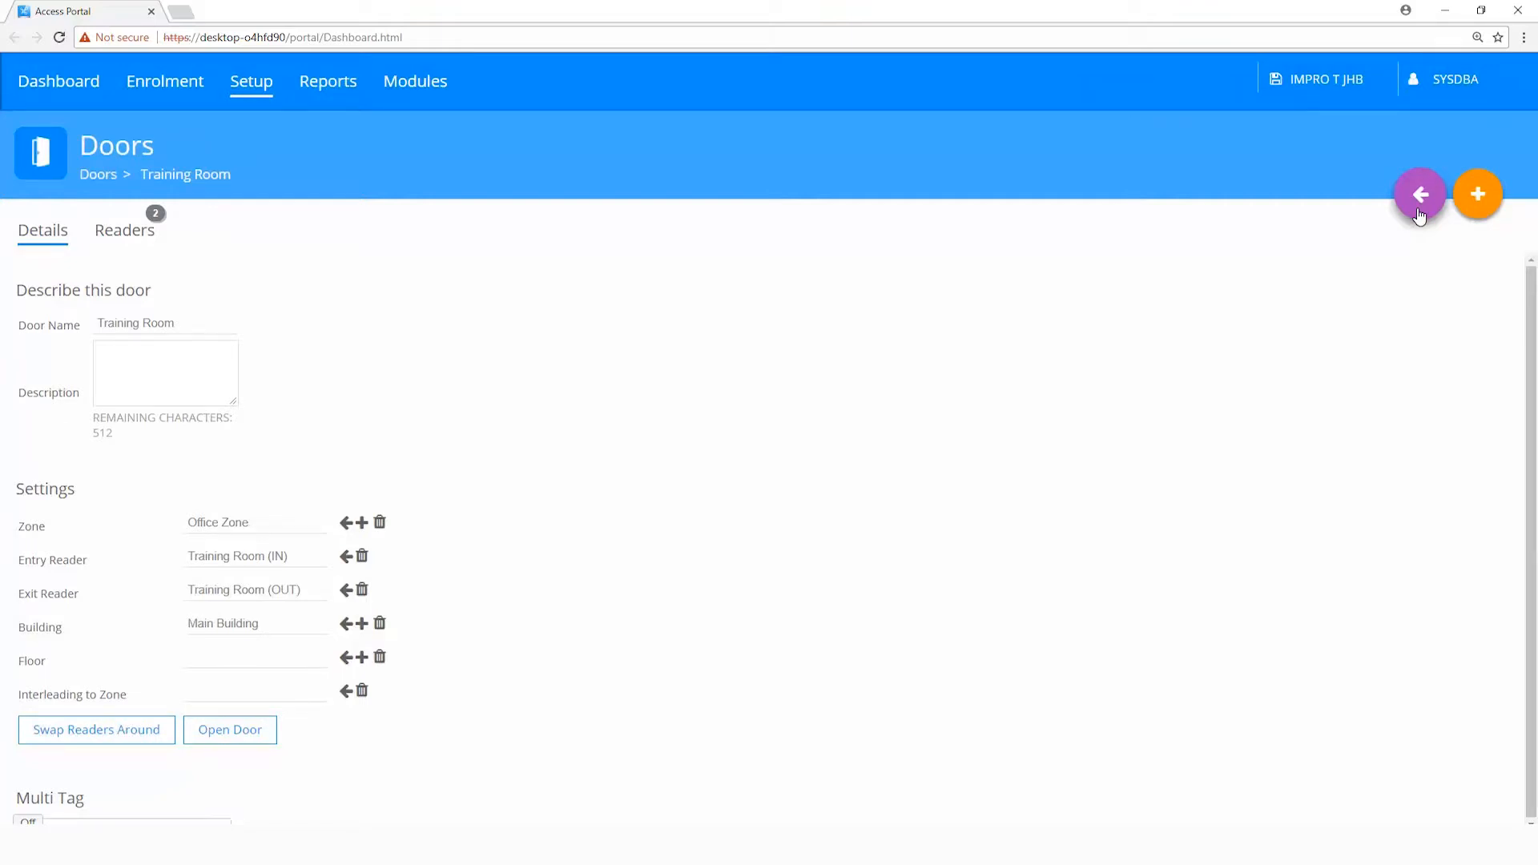
click(1419, 196)
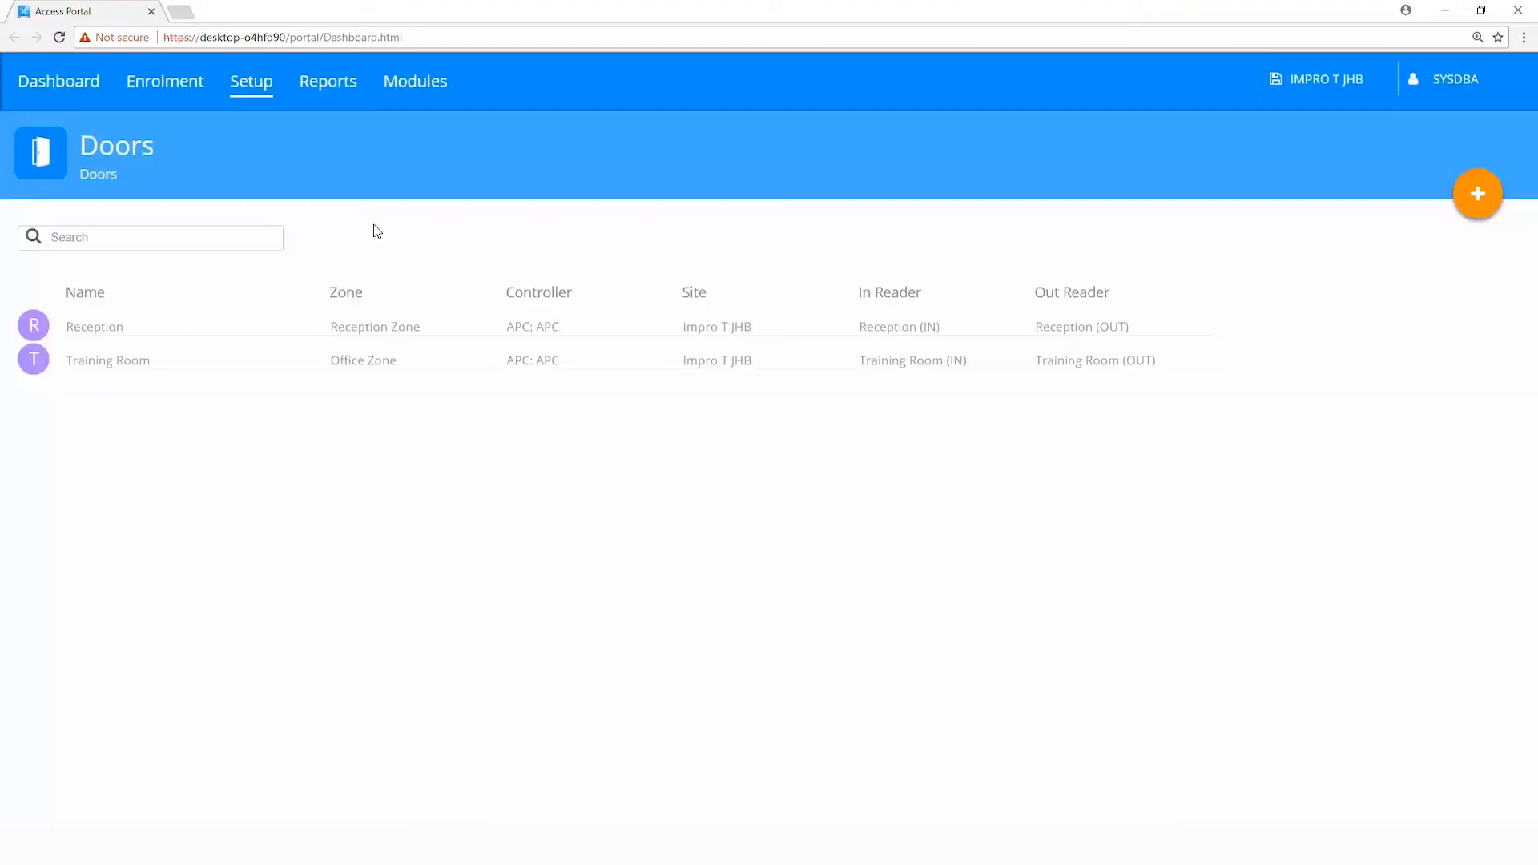
Disable Relaxed Timed Exit for the Reception Zone, set its entry and exit lockout delays to 0 minutes, and save the zone.
click(244, 93)
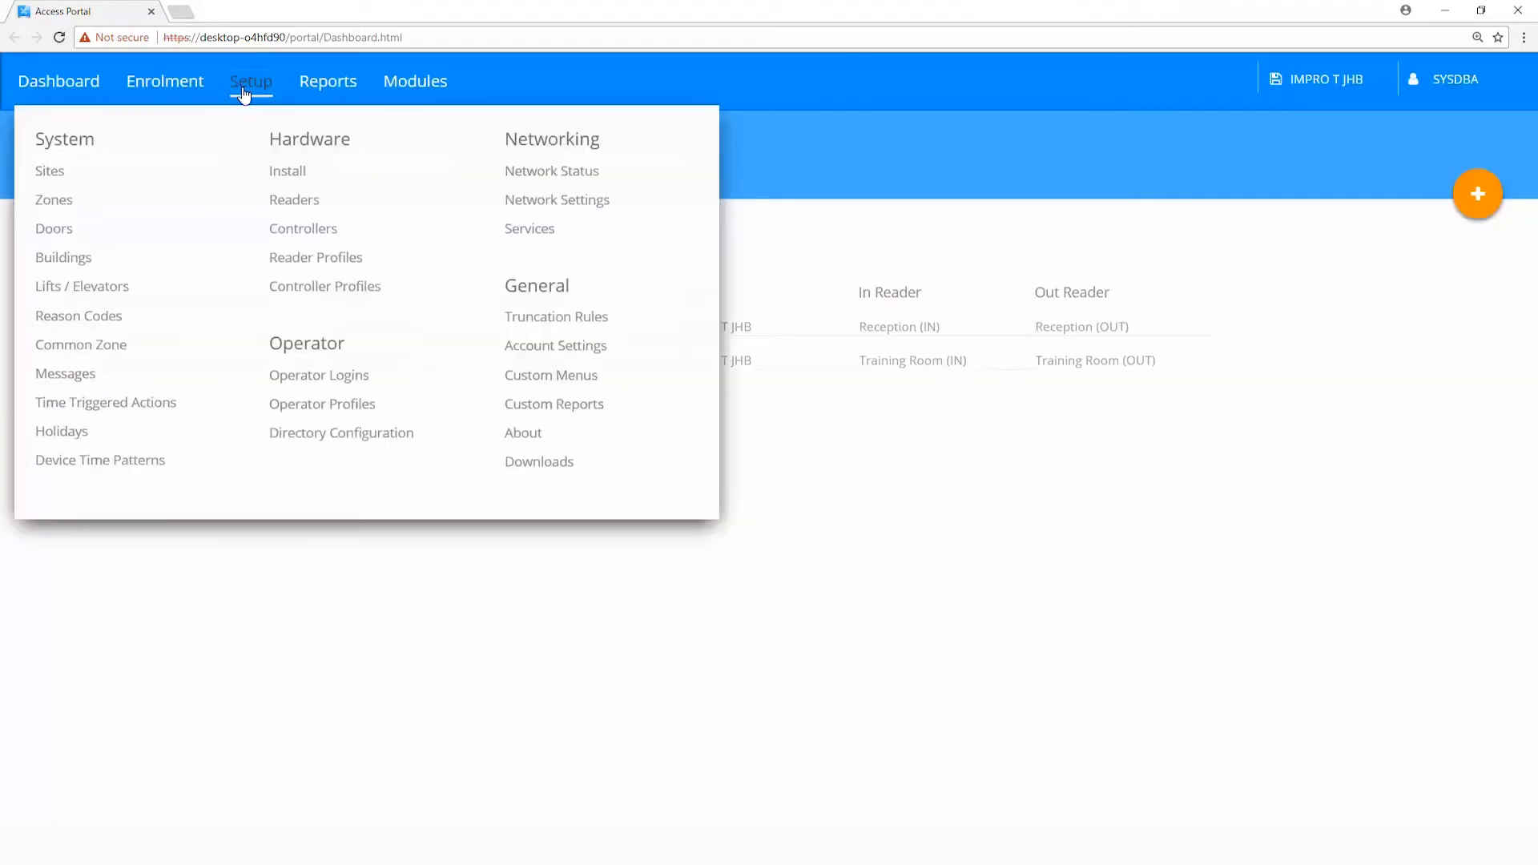
click(57, 200)
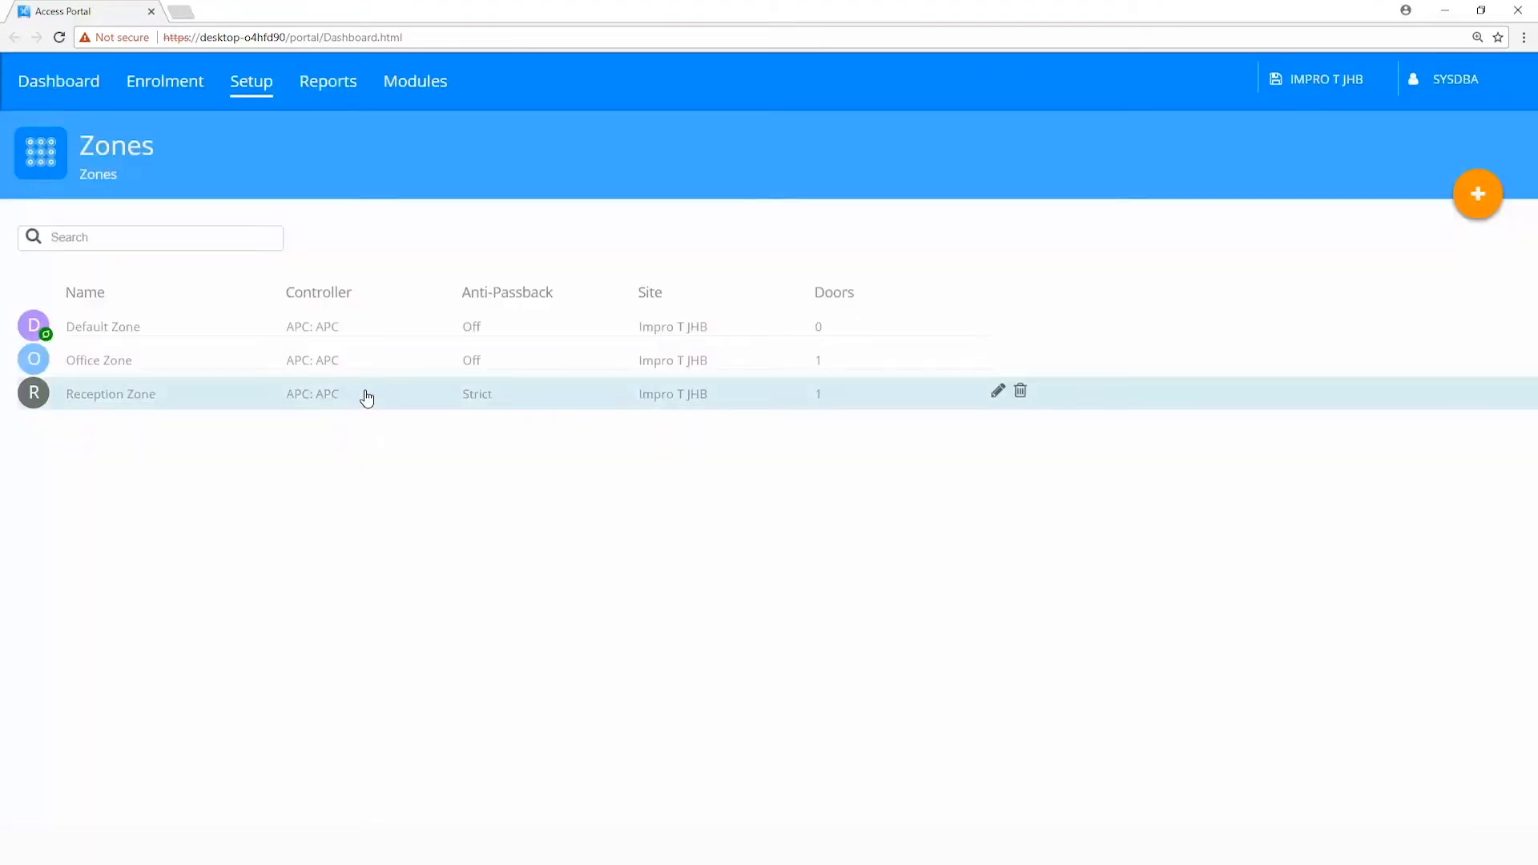
click(365, 394)
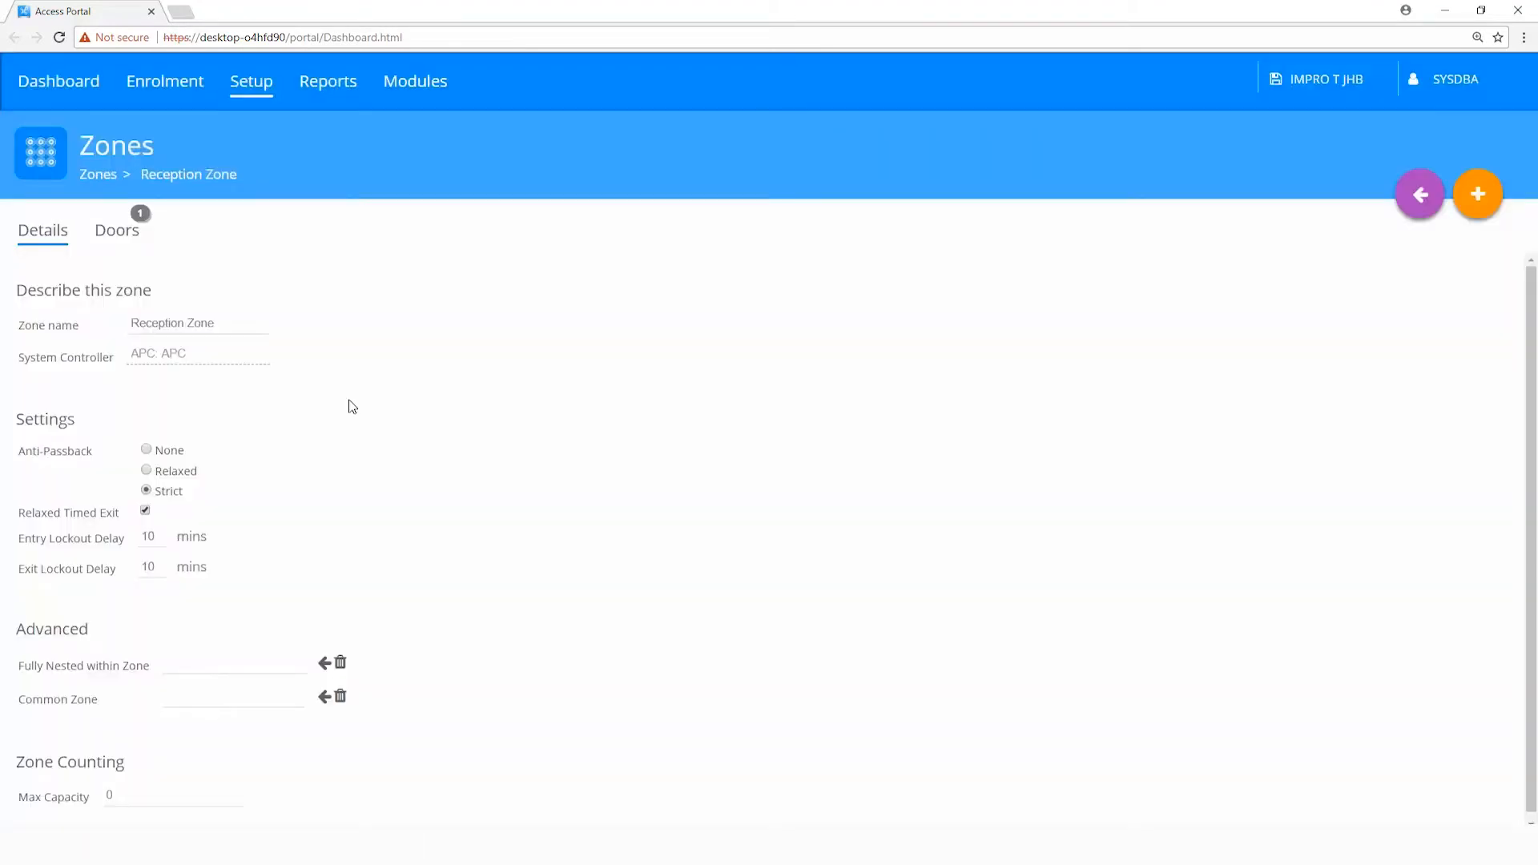
click(145, 510)
click(158, 536)
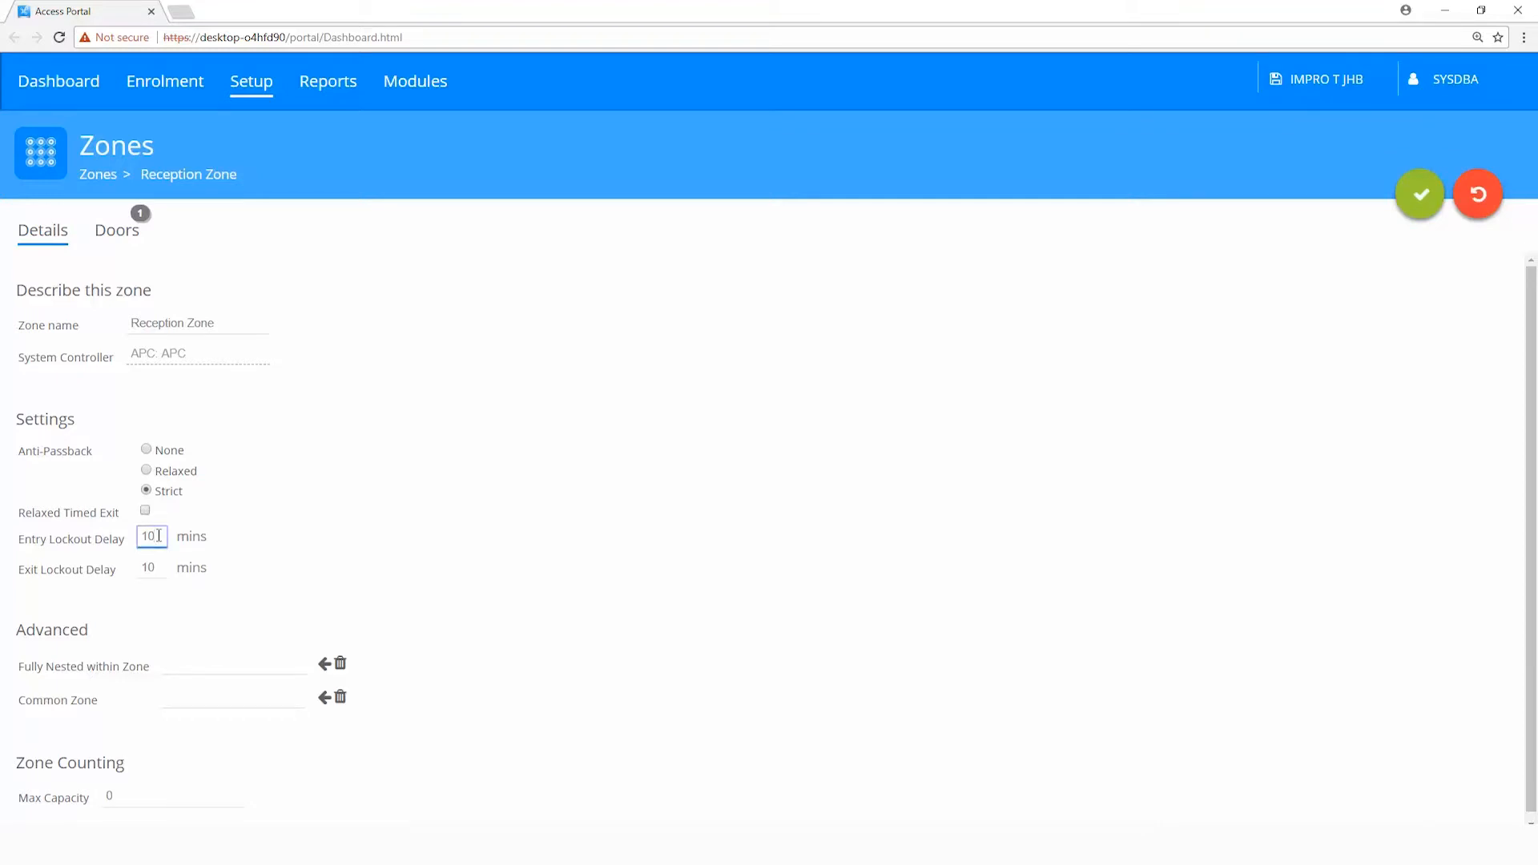
key(BackSpace)
key(BackSpace)
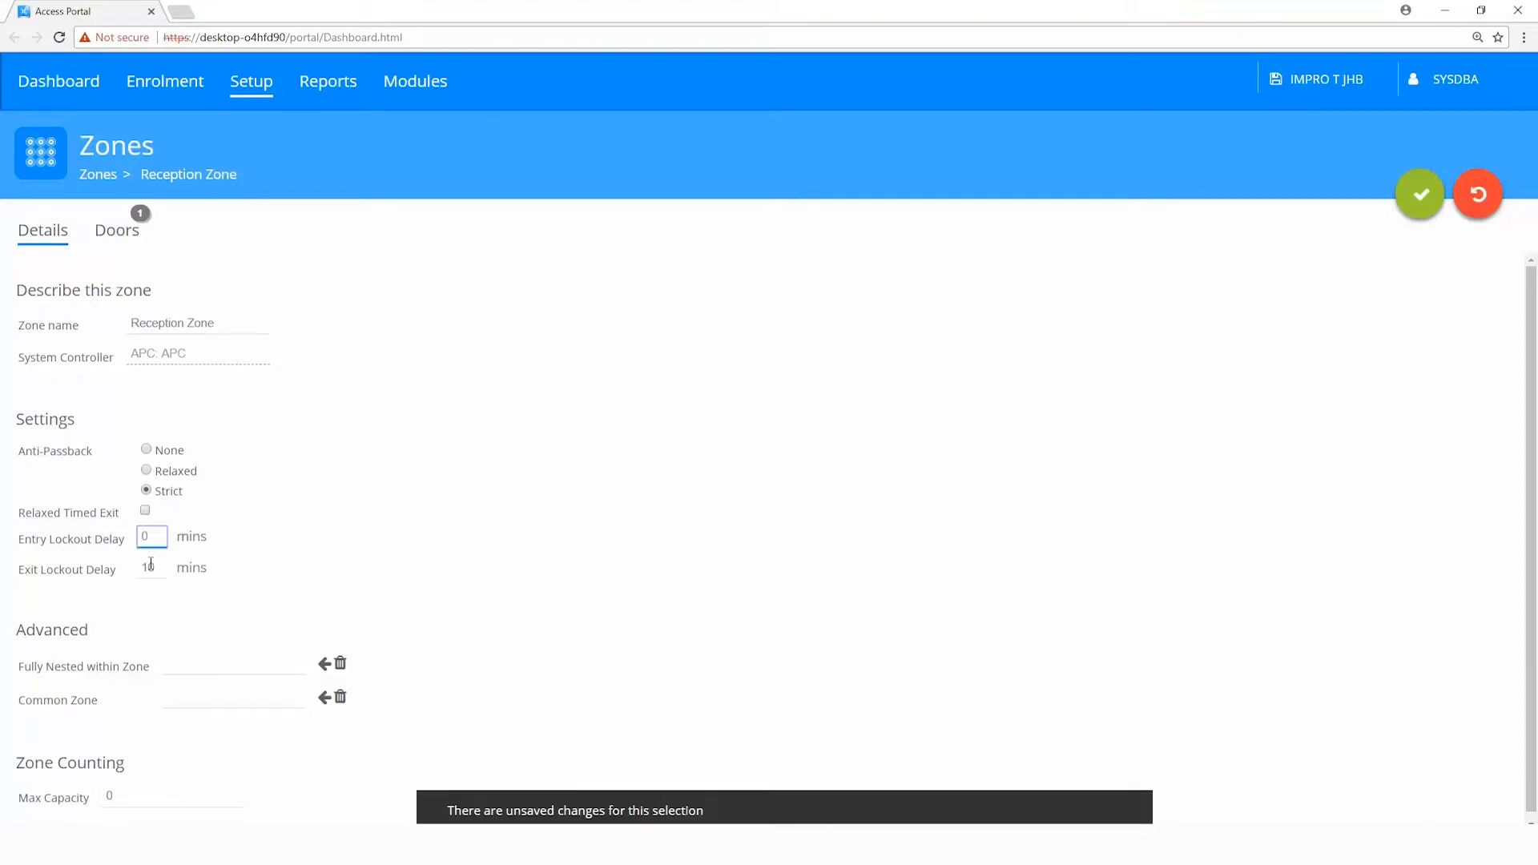
double_click(152, 566)
text(0)
click(1415, 198)
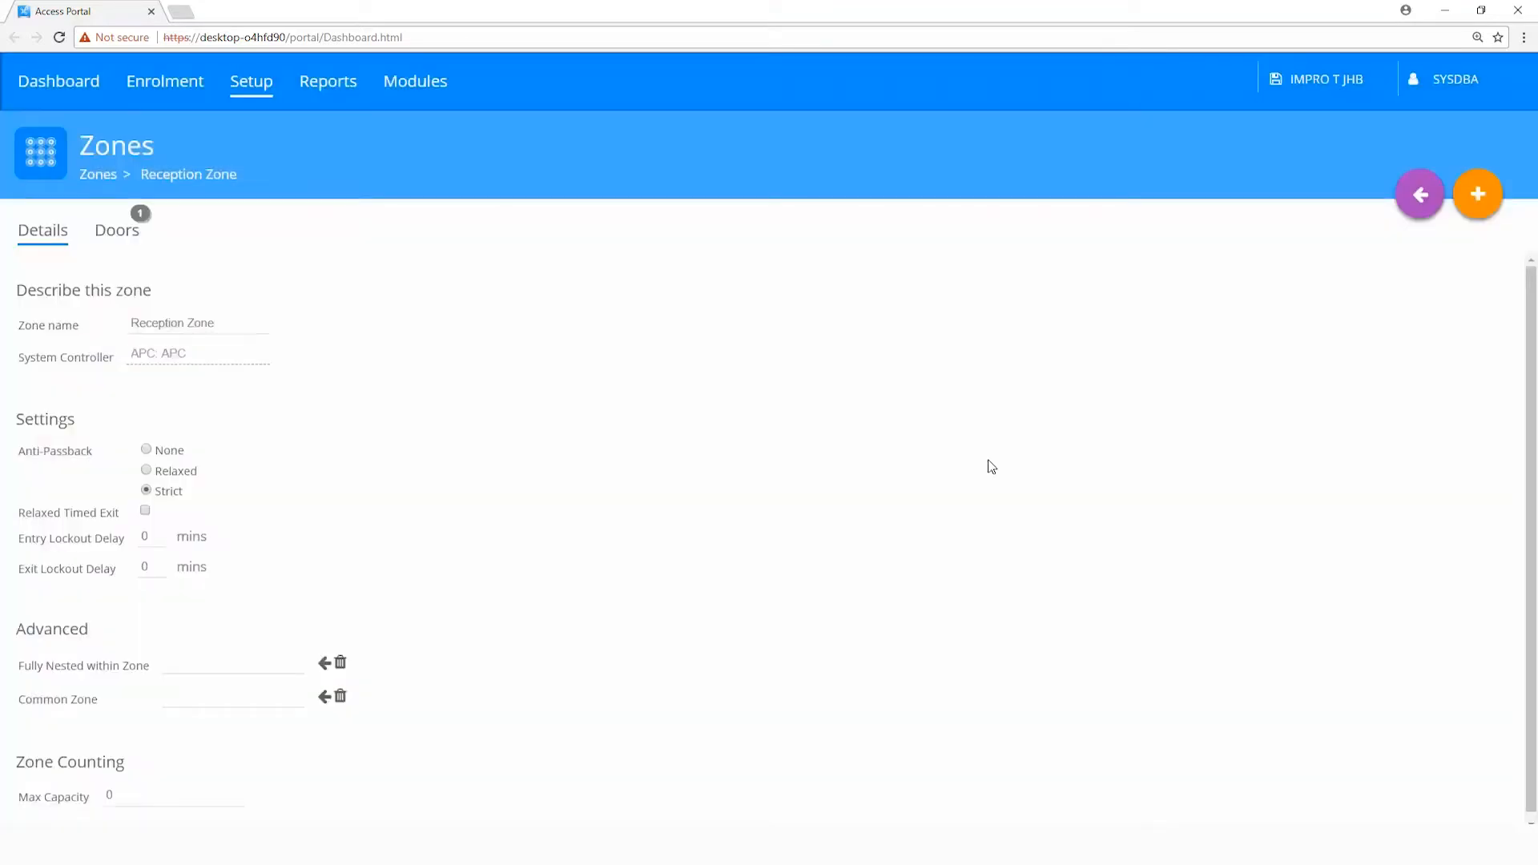
Create a Zone Occupancy report named Reception and save it.
click(339, 87)
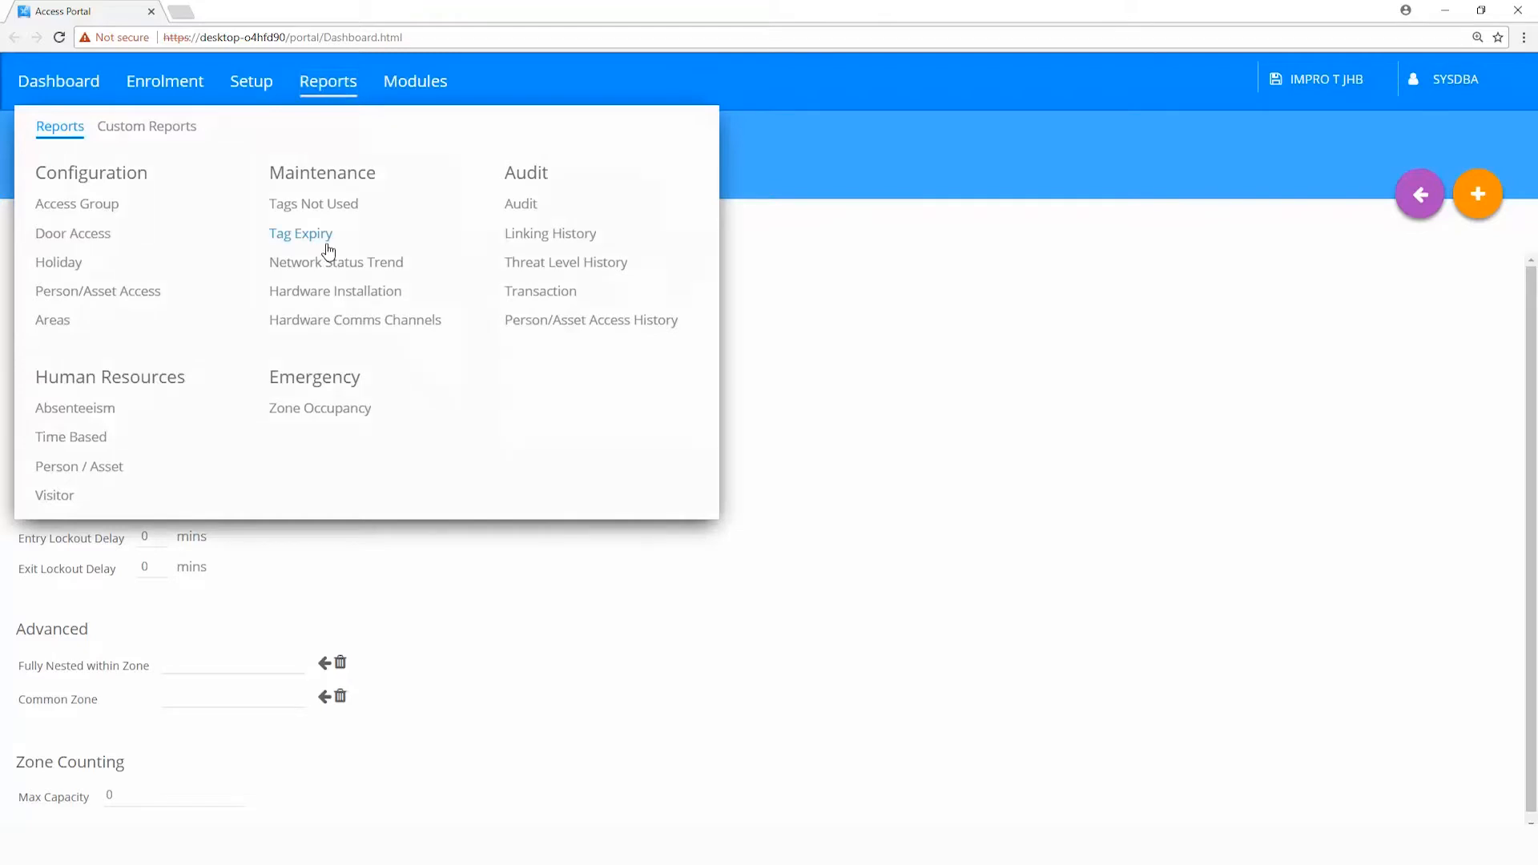
click(316, 408)
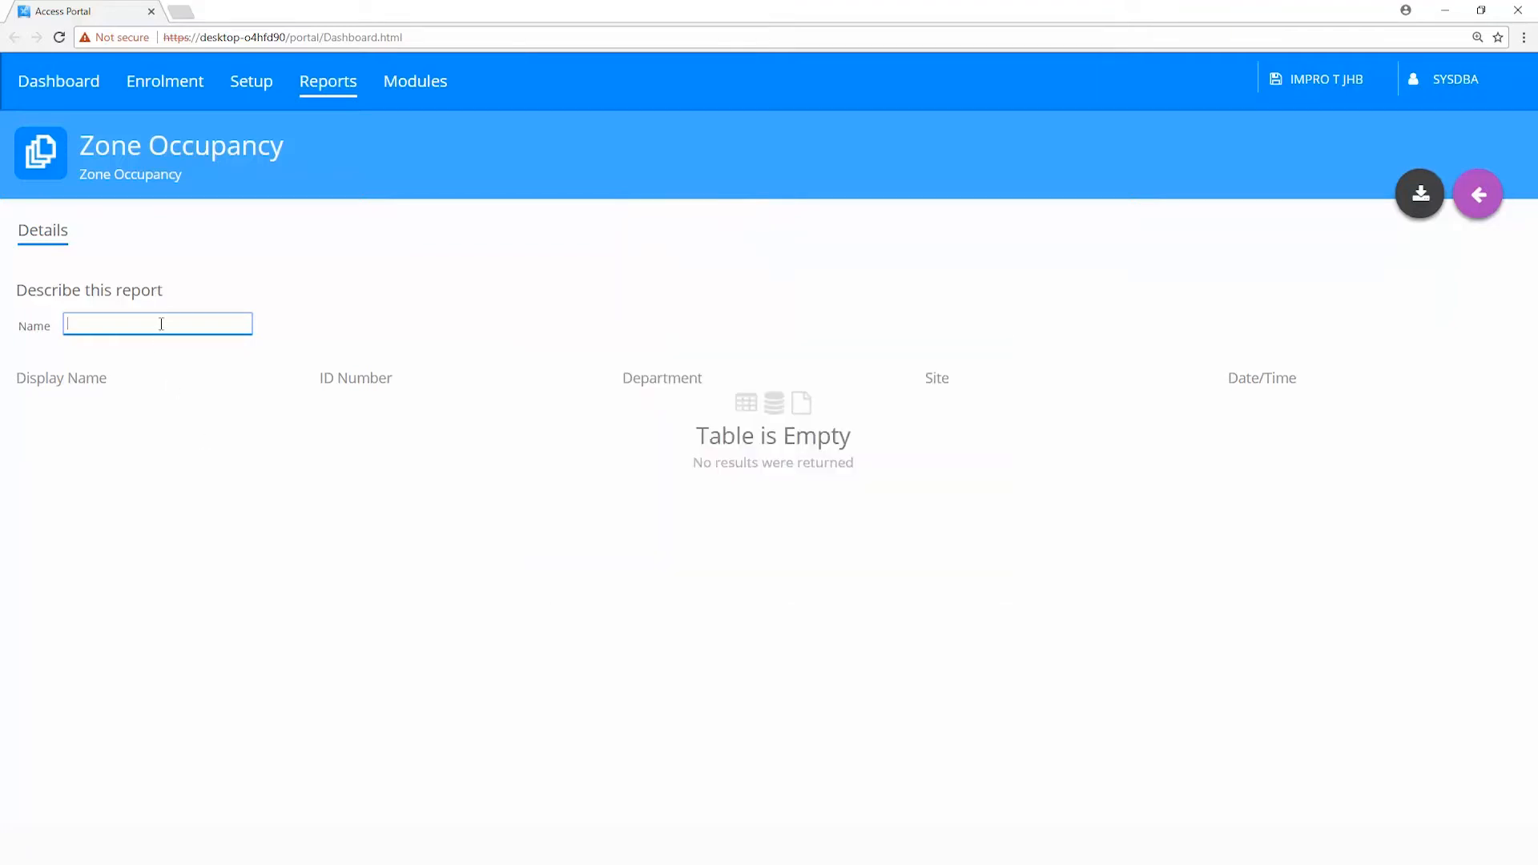
text(Reception)
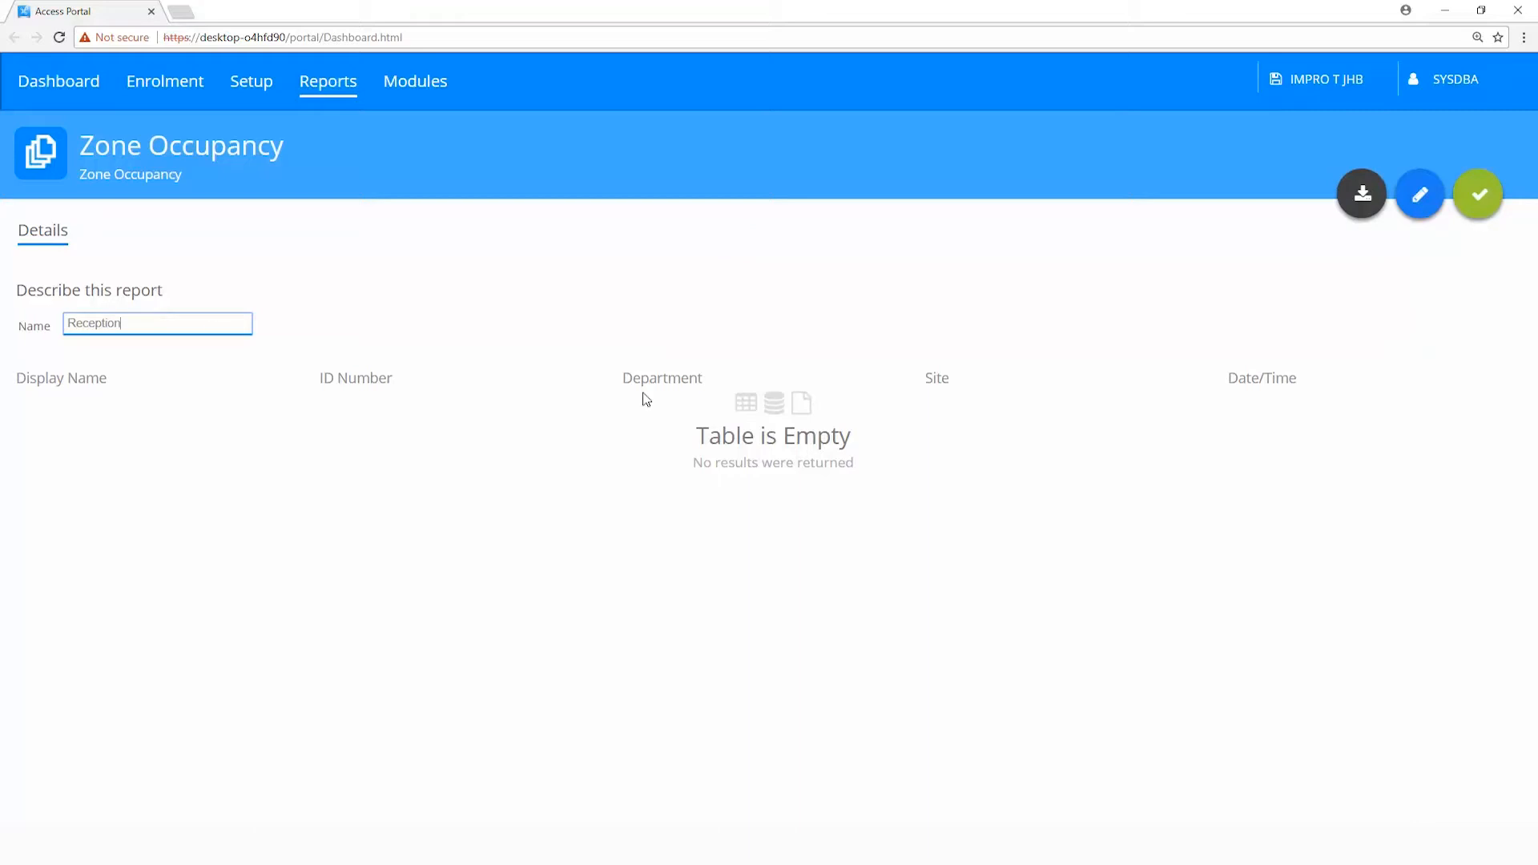
click(1465, 198)
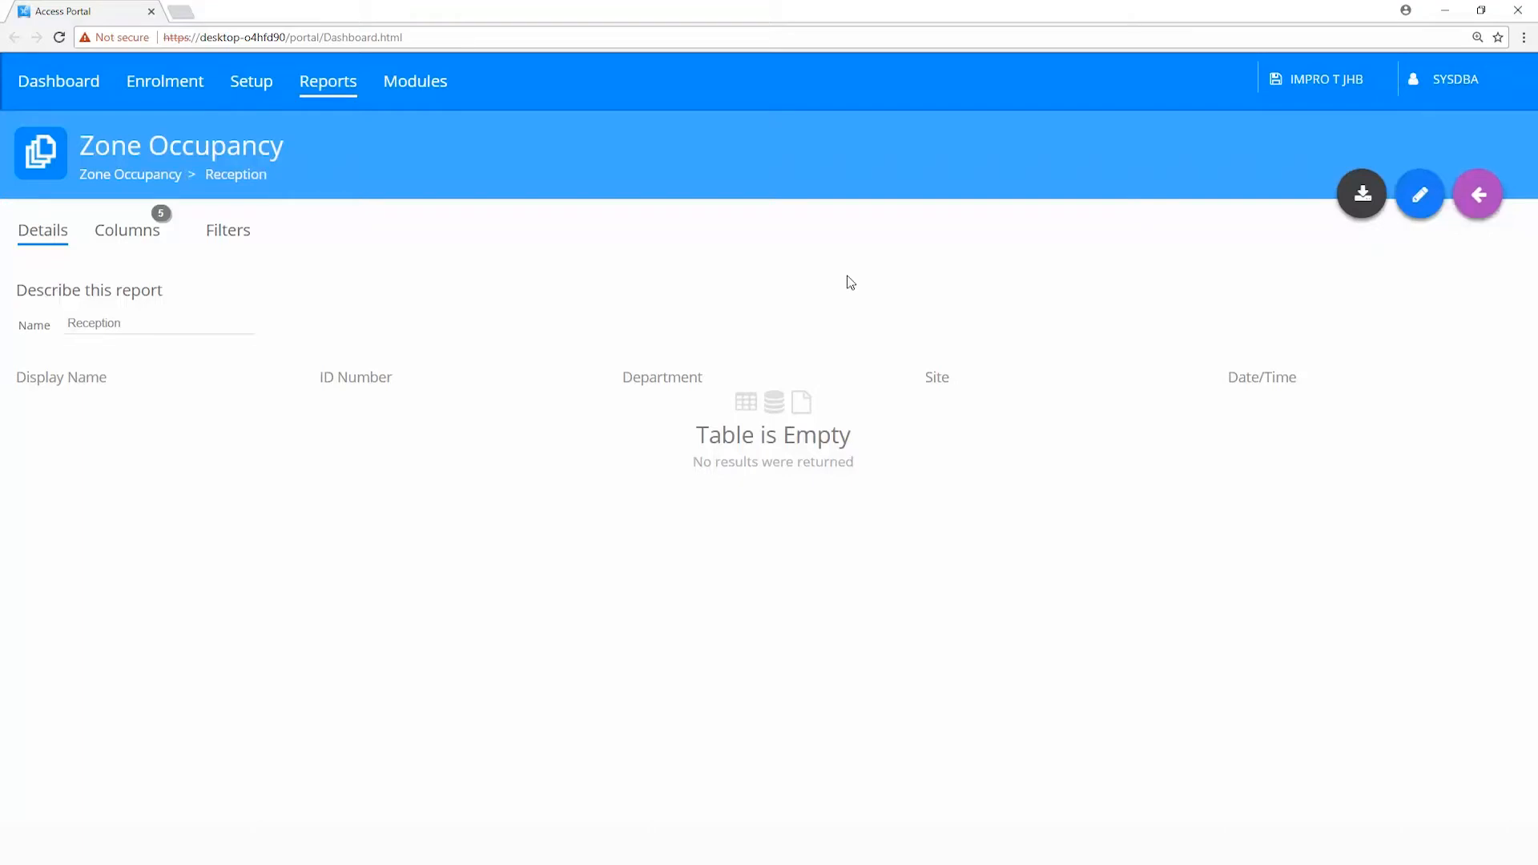
Examine the latest door events in the dashboard transactions, and view who is listed in the Reception zone occupancy report.
click(62, 83)
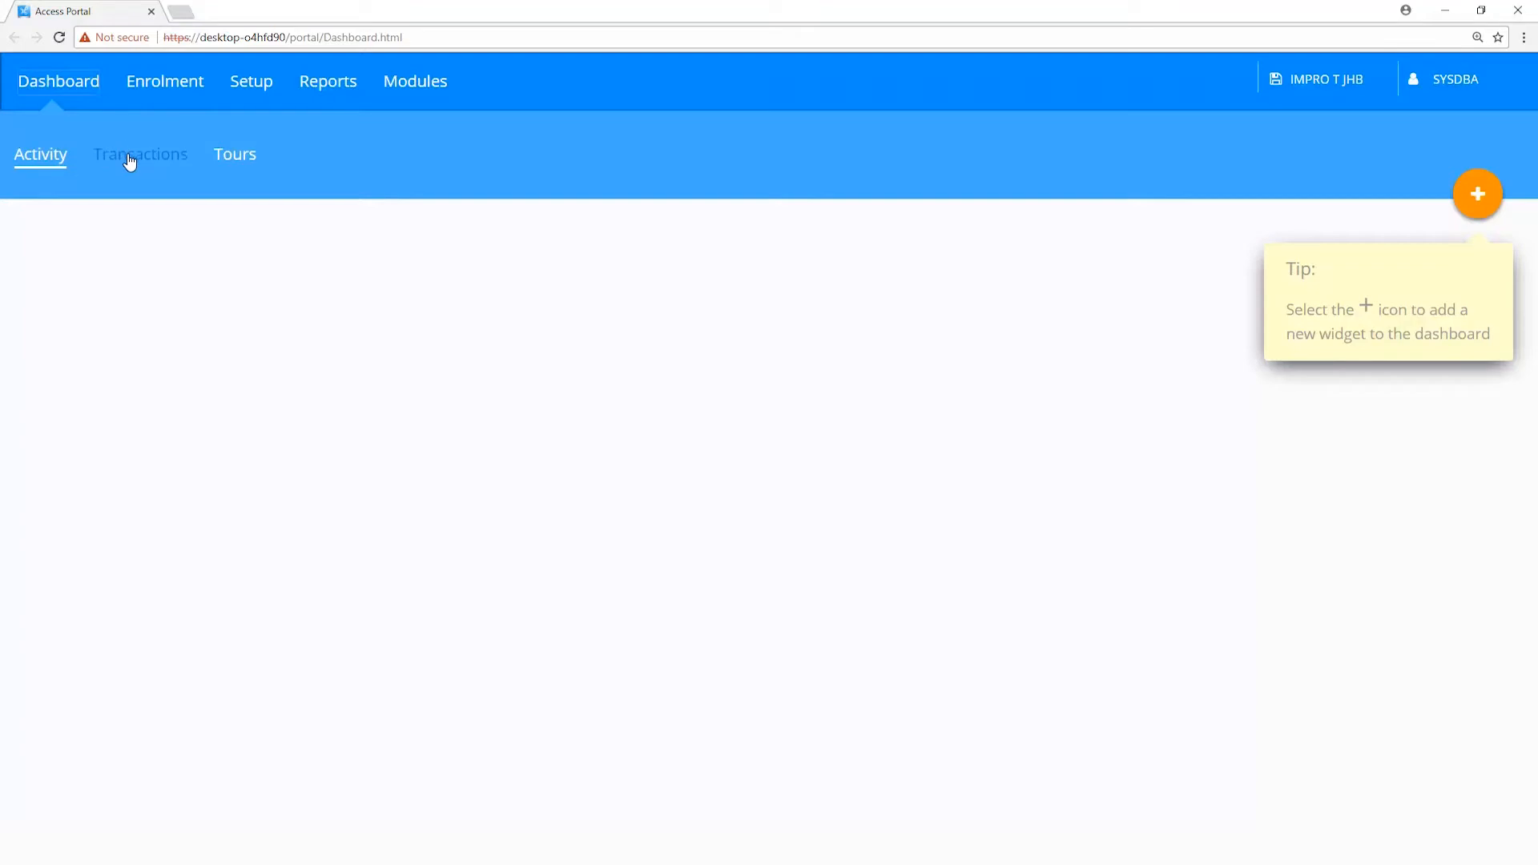
click(129, 157)
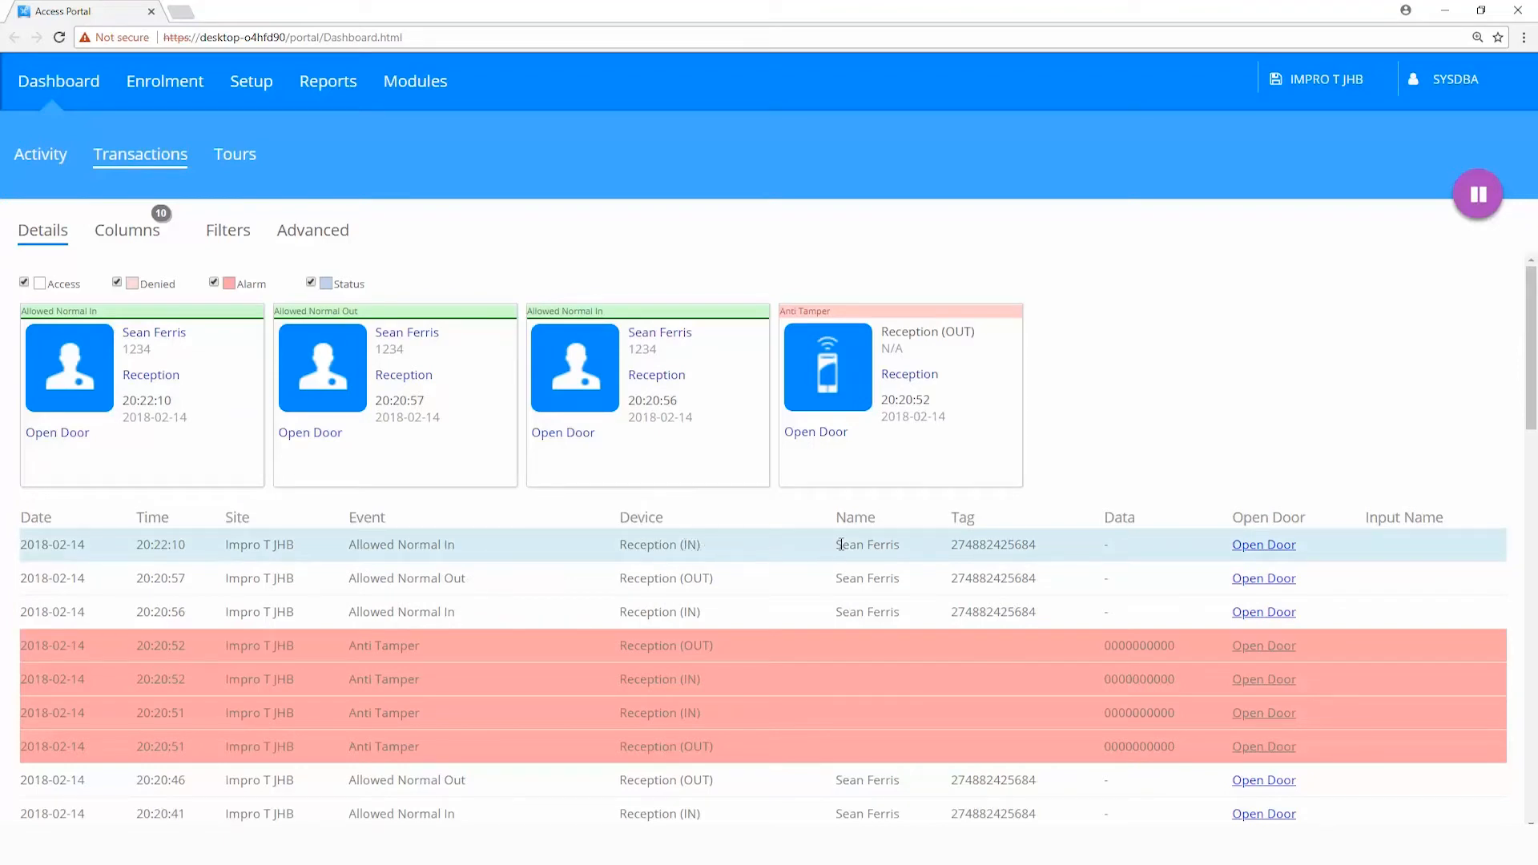
click(319, 90)
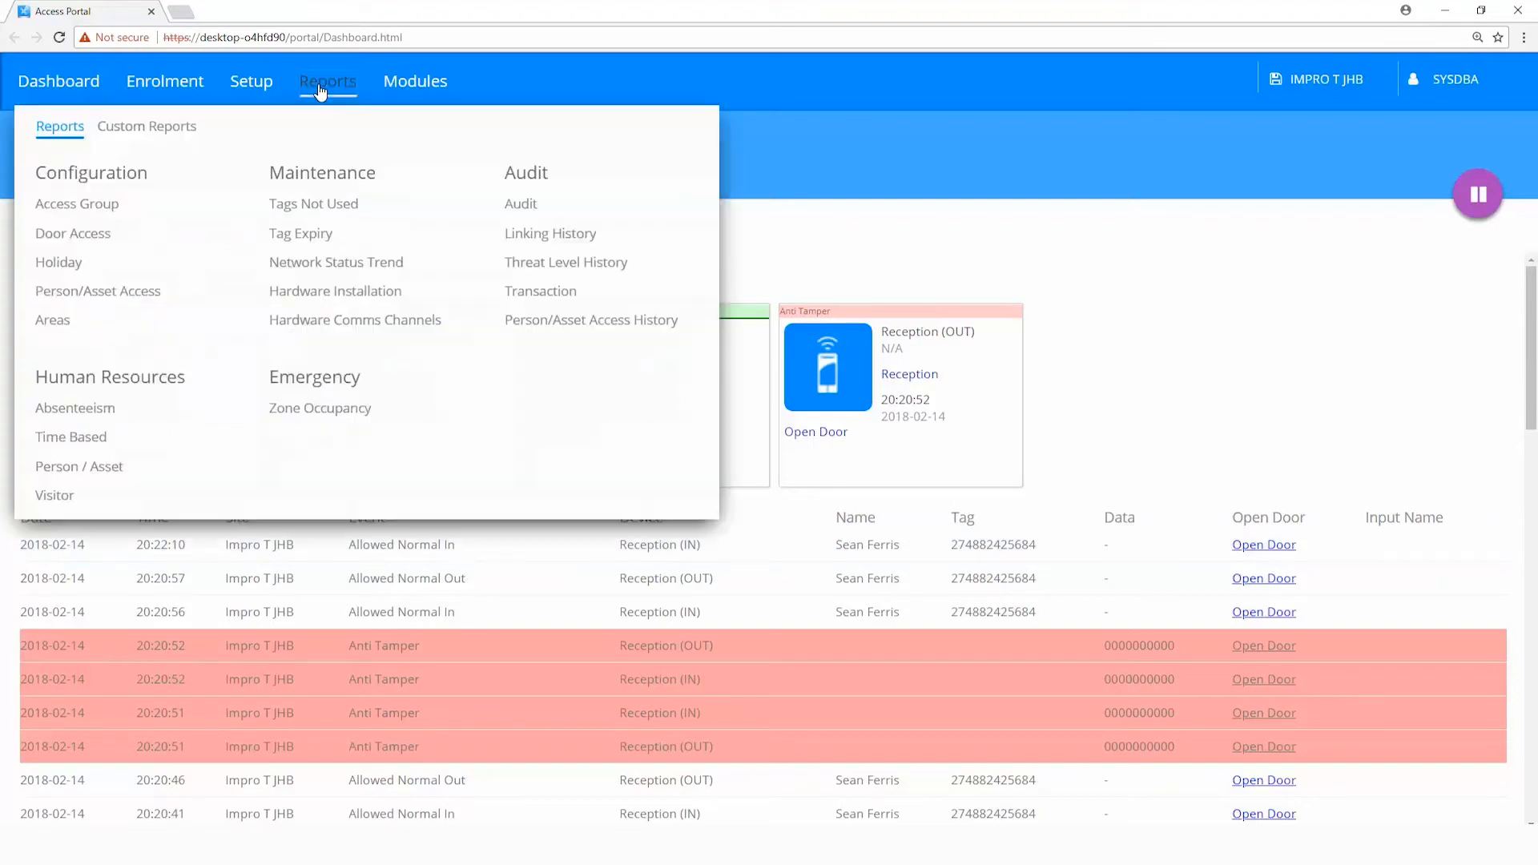
click(305, 412)
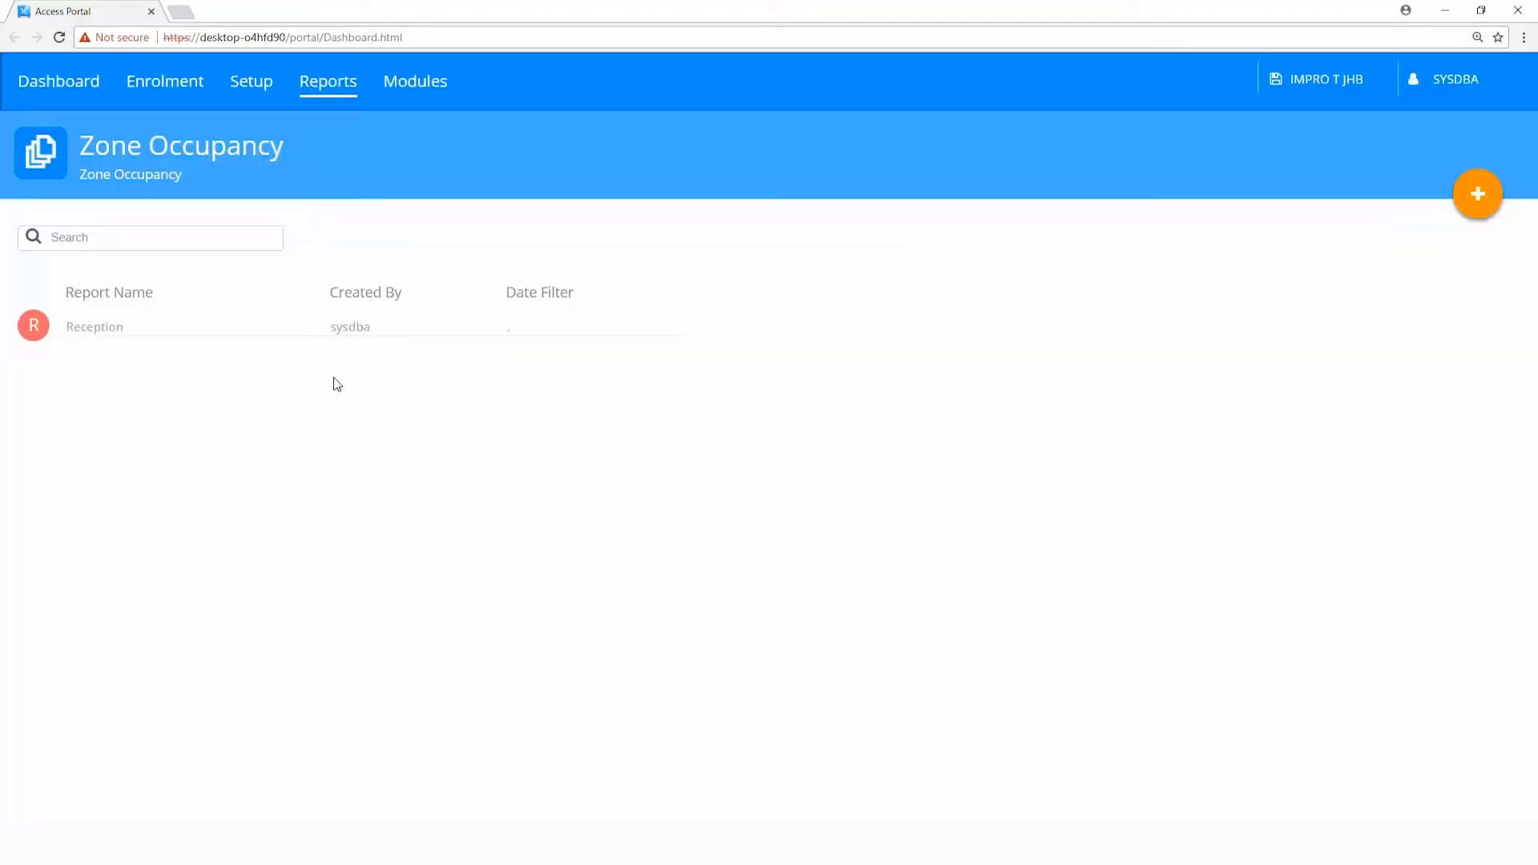
click(362, 333)
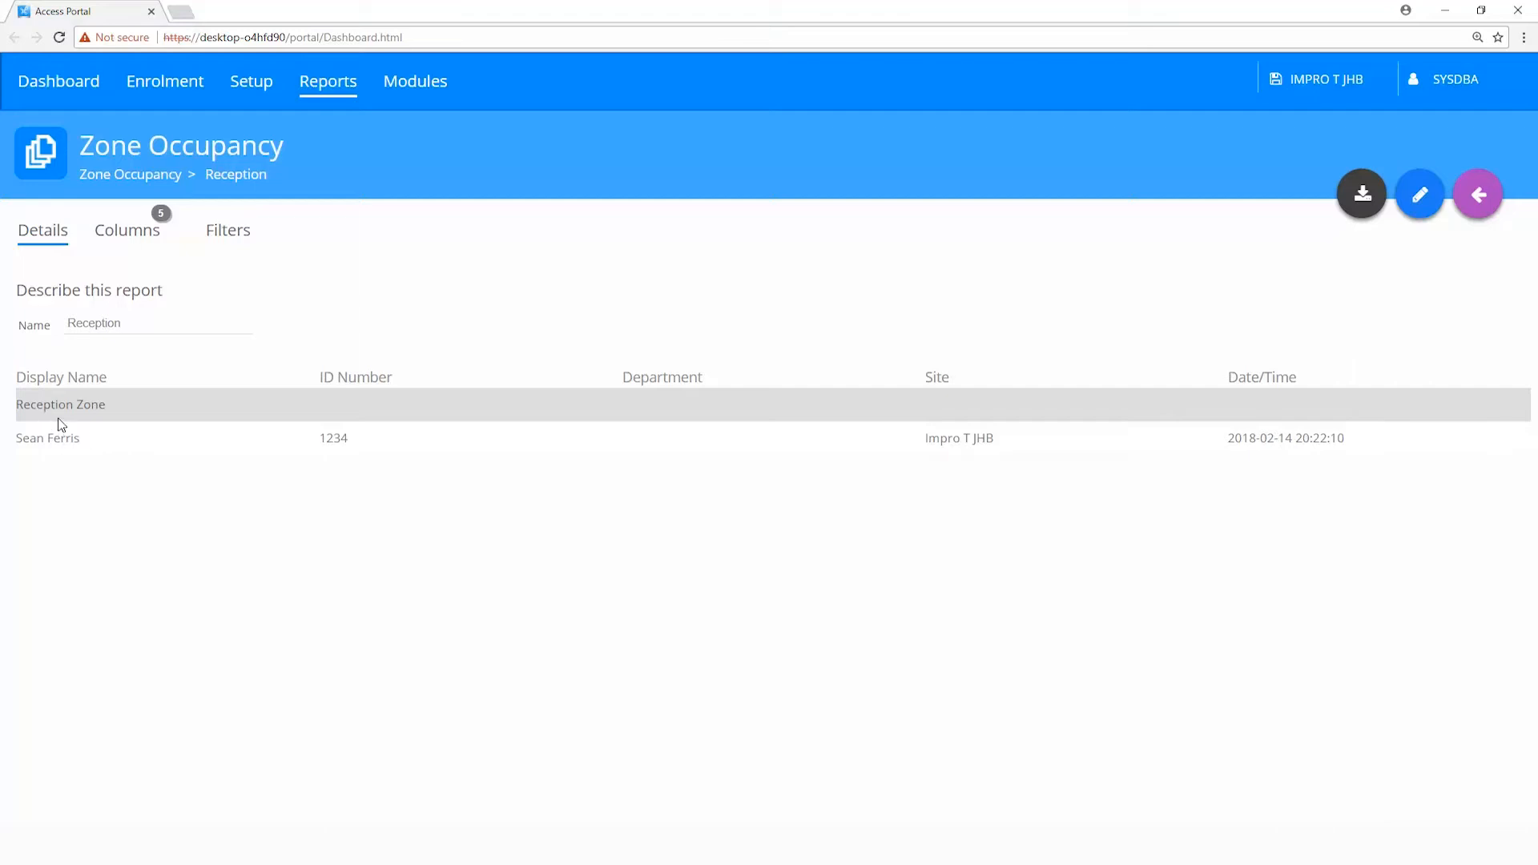
Check the dashboard transactions for a new Reception exit event, and reopen and refresh the Reception zone occupancy report.
click(69, 83)
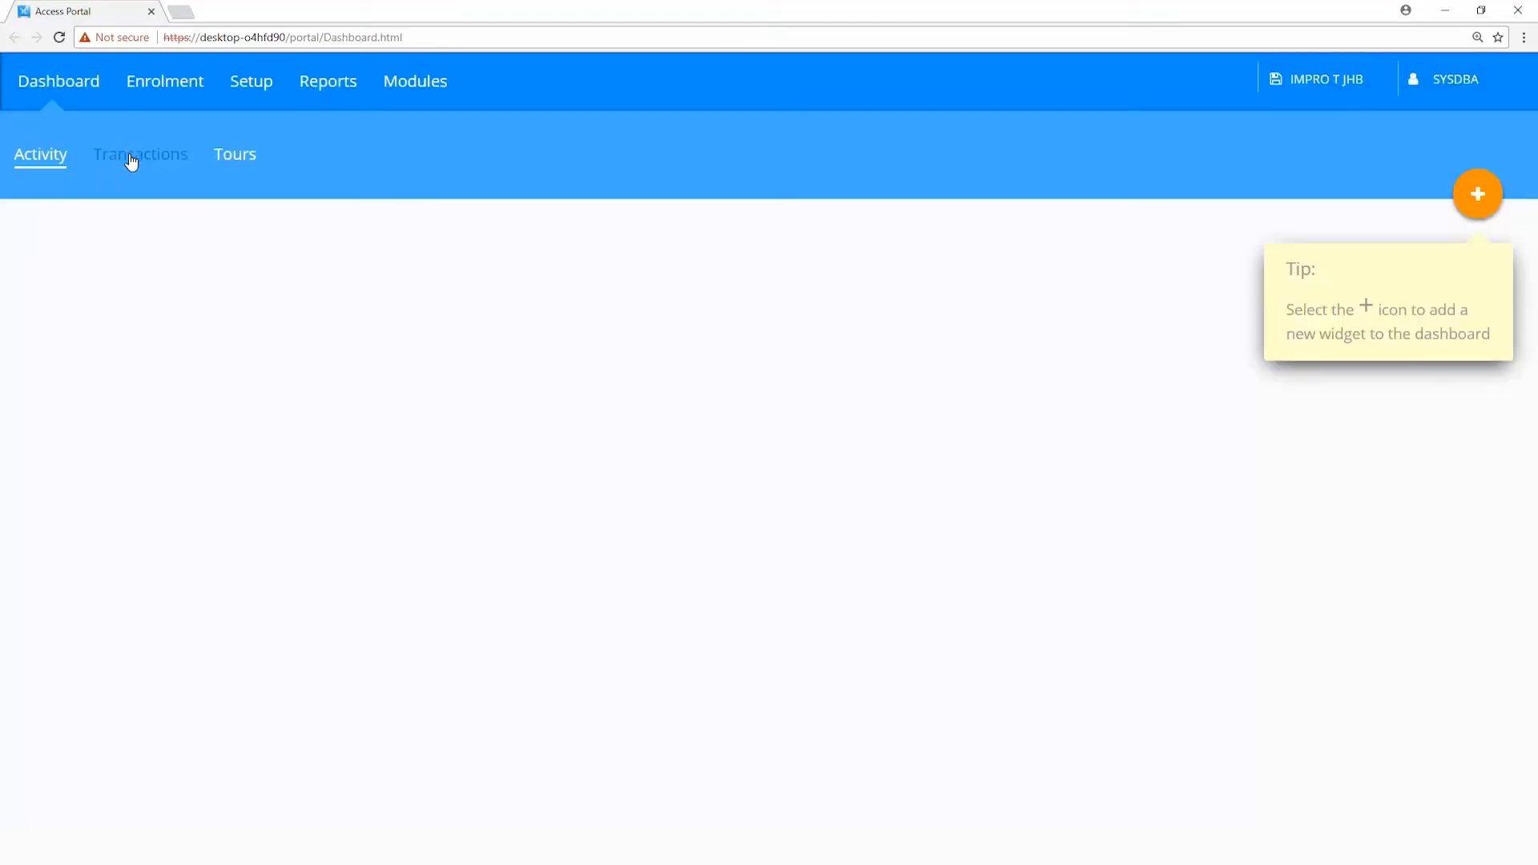
click(130, 157)
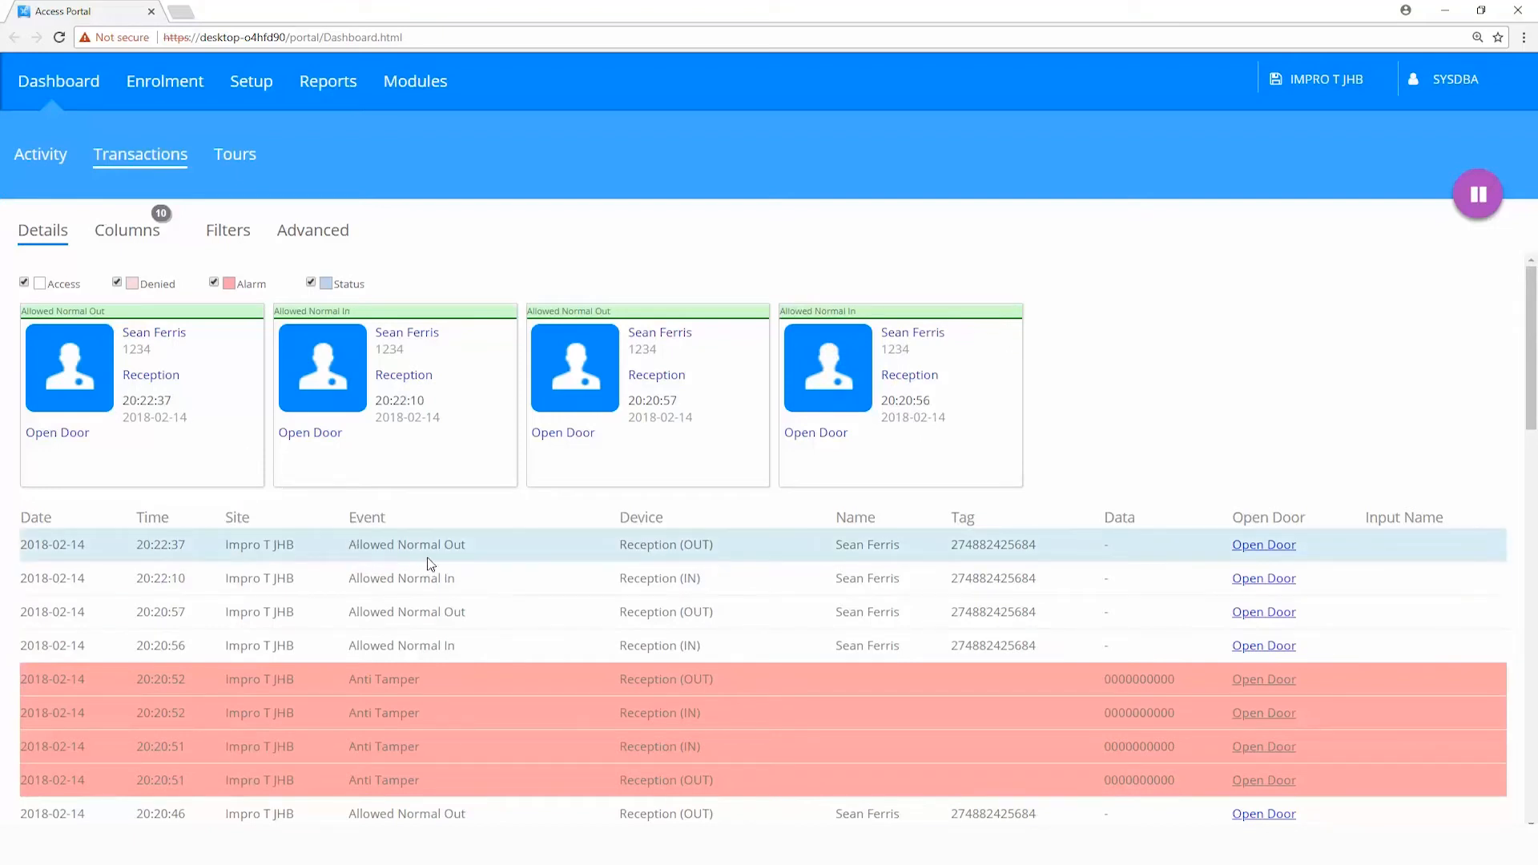
click(333, 83)
click(336, 410)
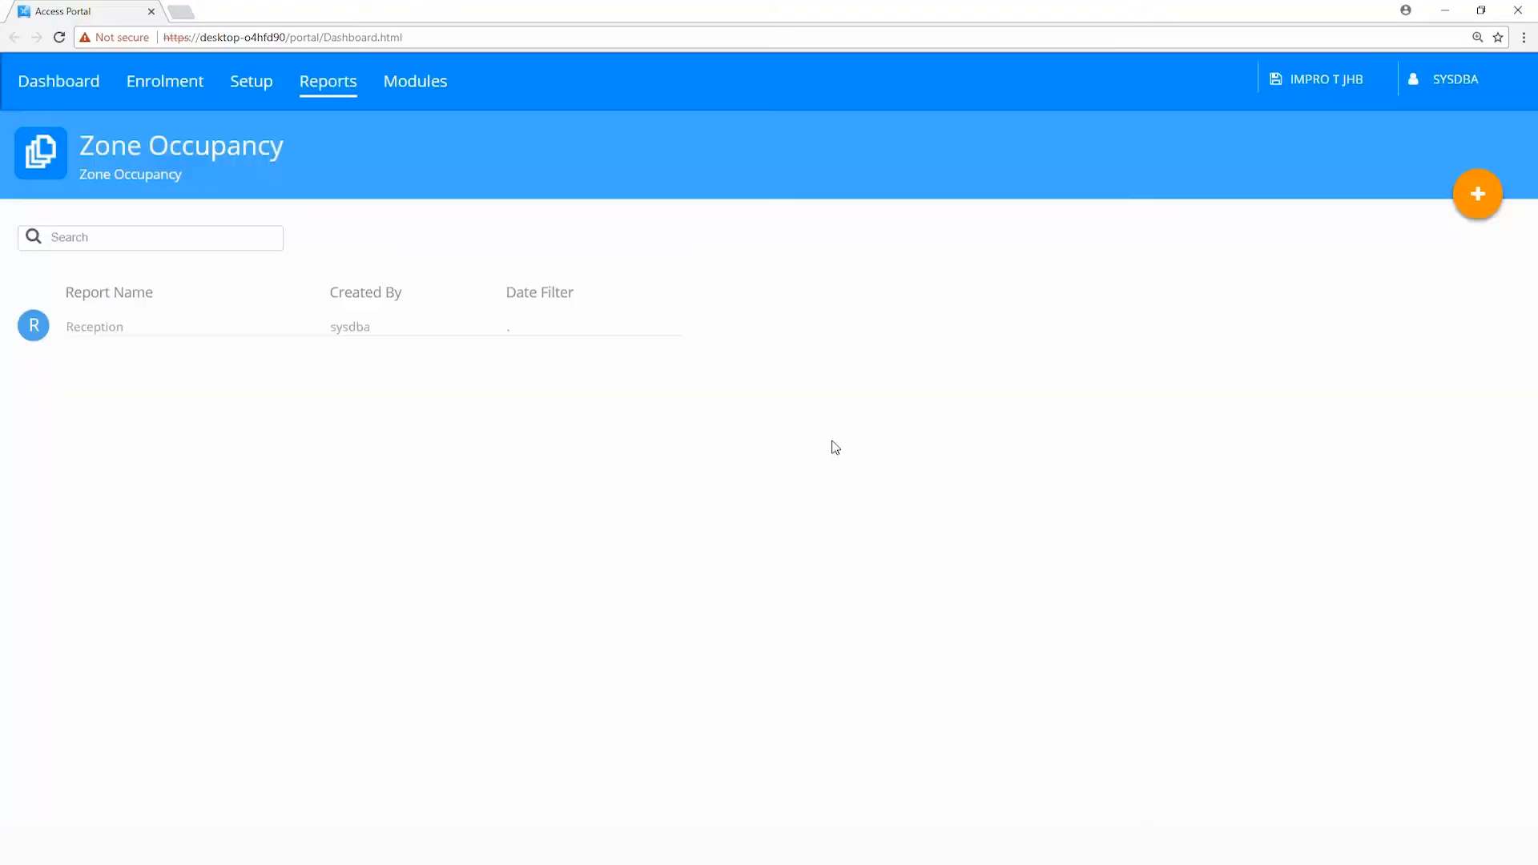
click(656, 328)
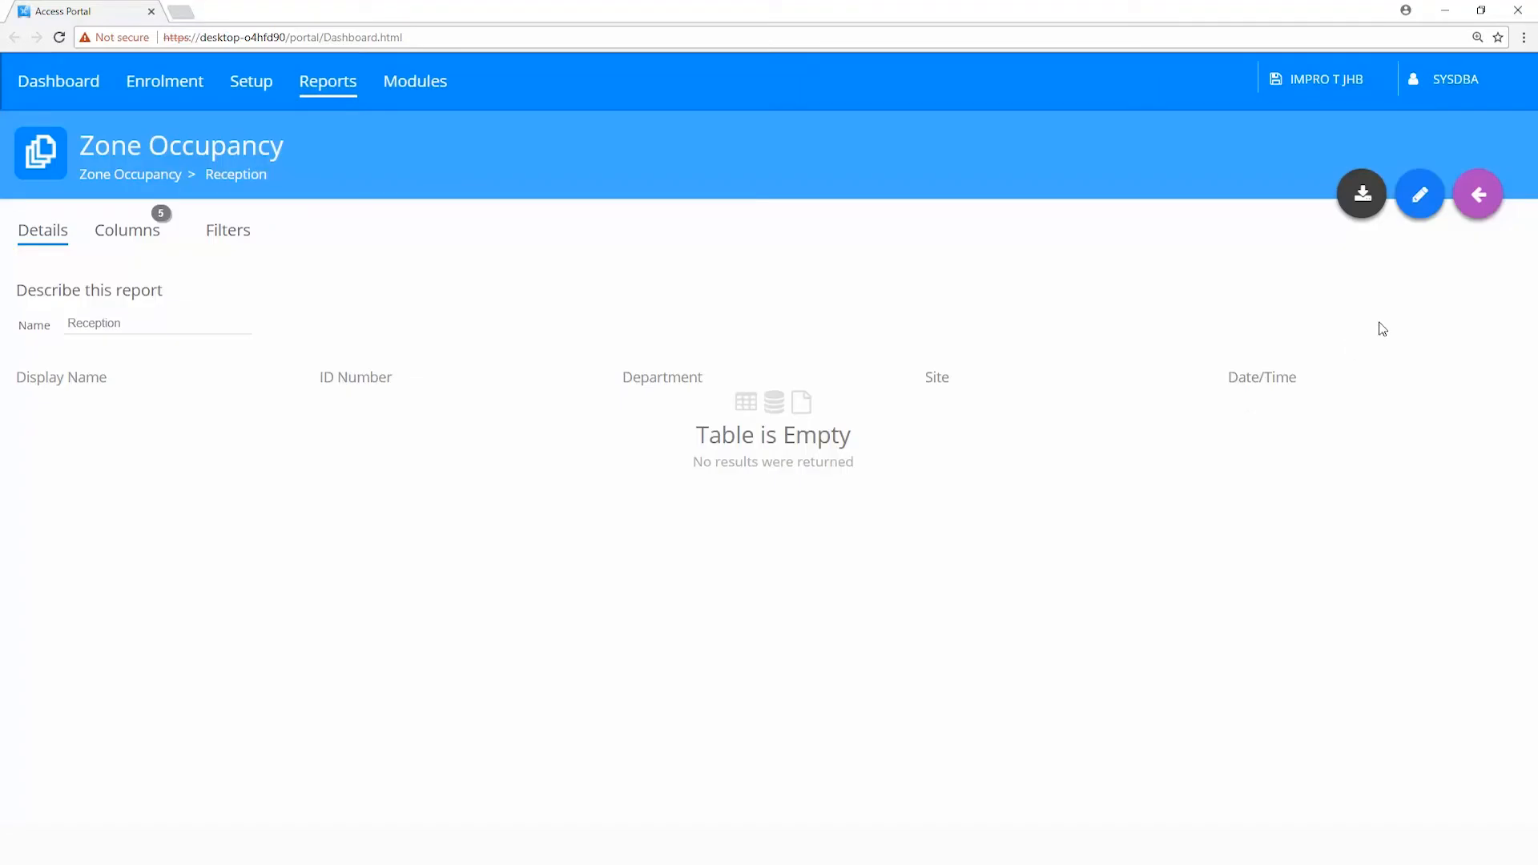
mouse_move(1420, 201)
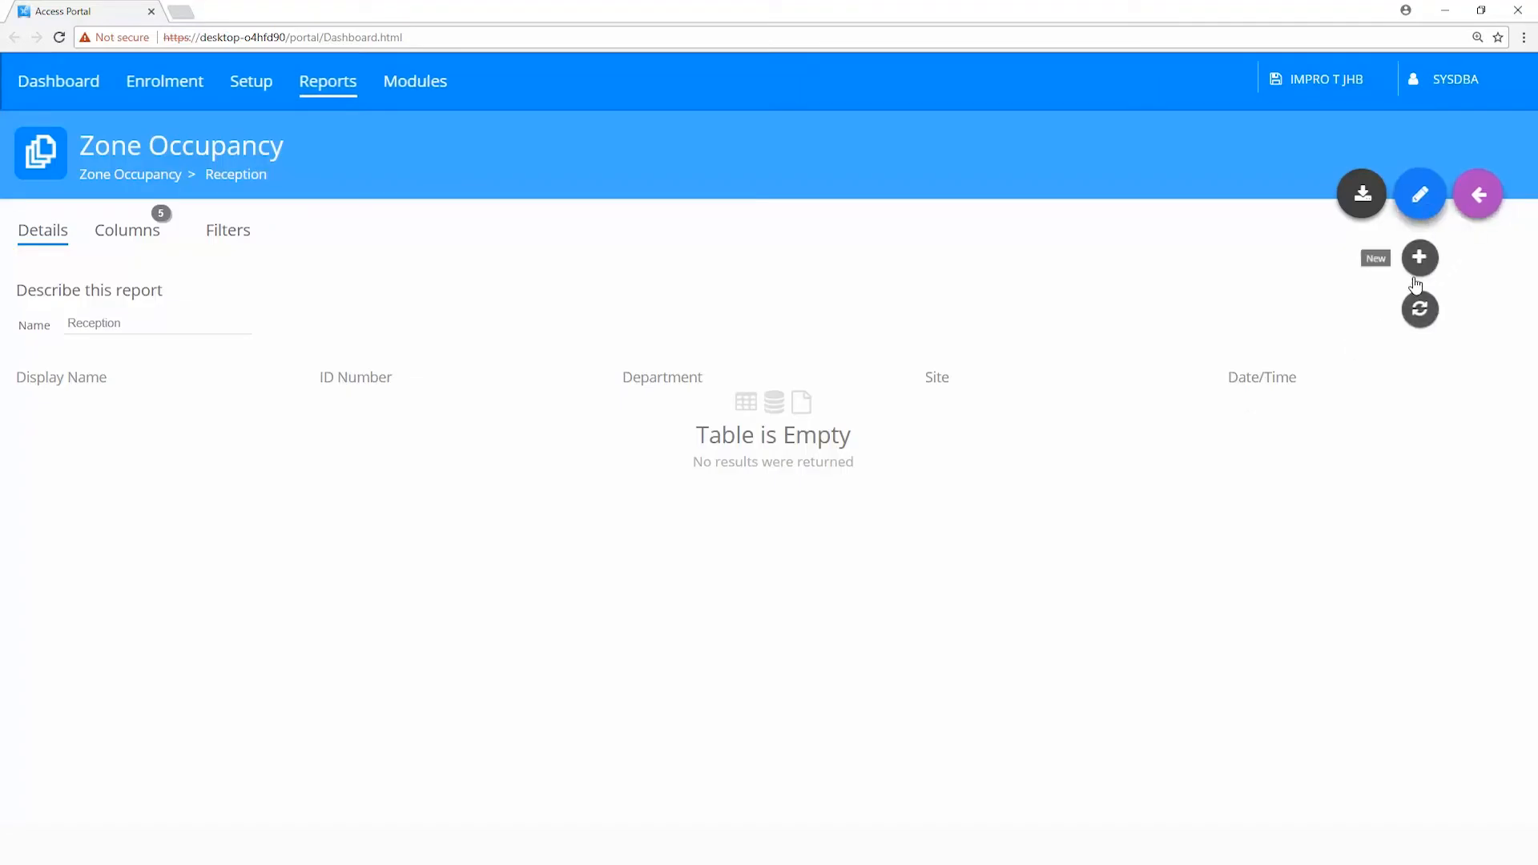
click(1420, 309)
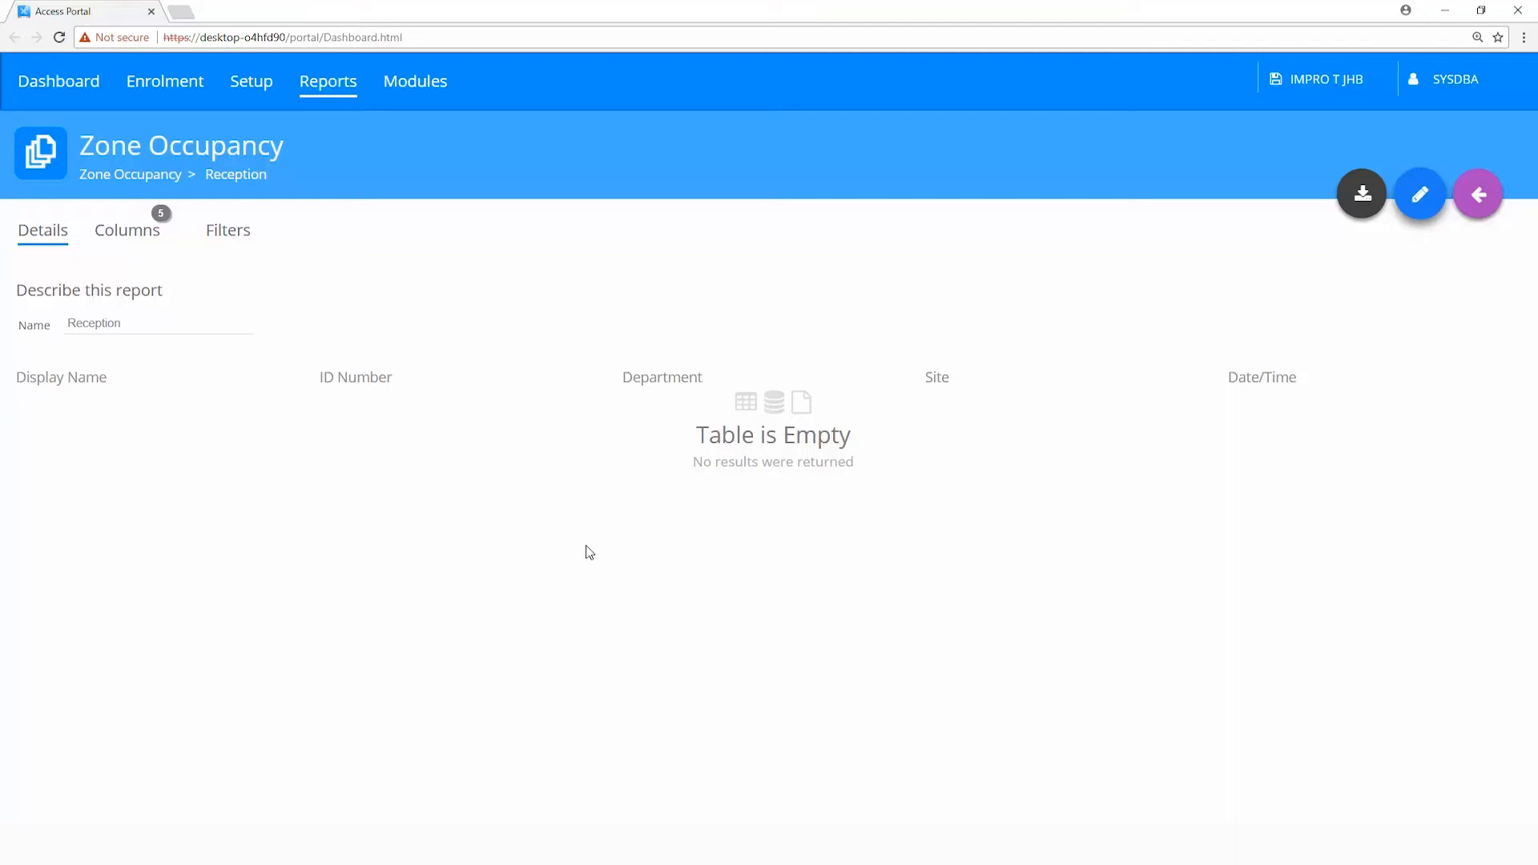
Examine the hours worked in the Time Based human resources report and view its graph.
click(333, 94)
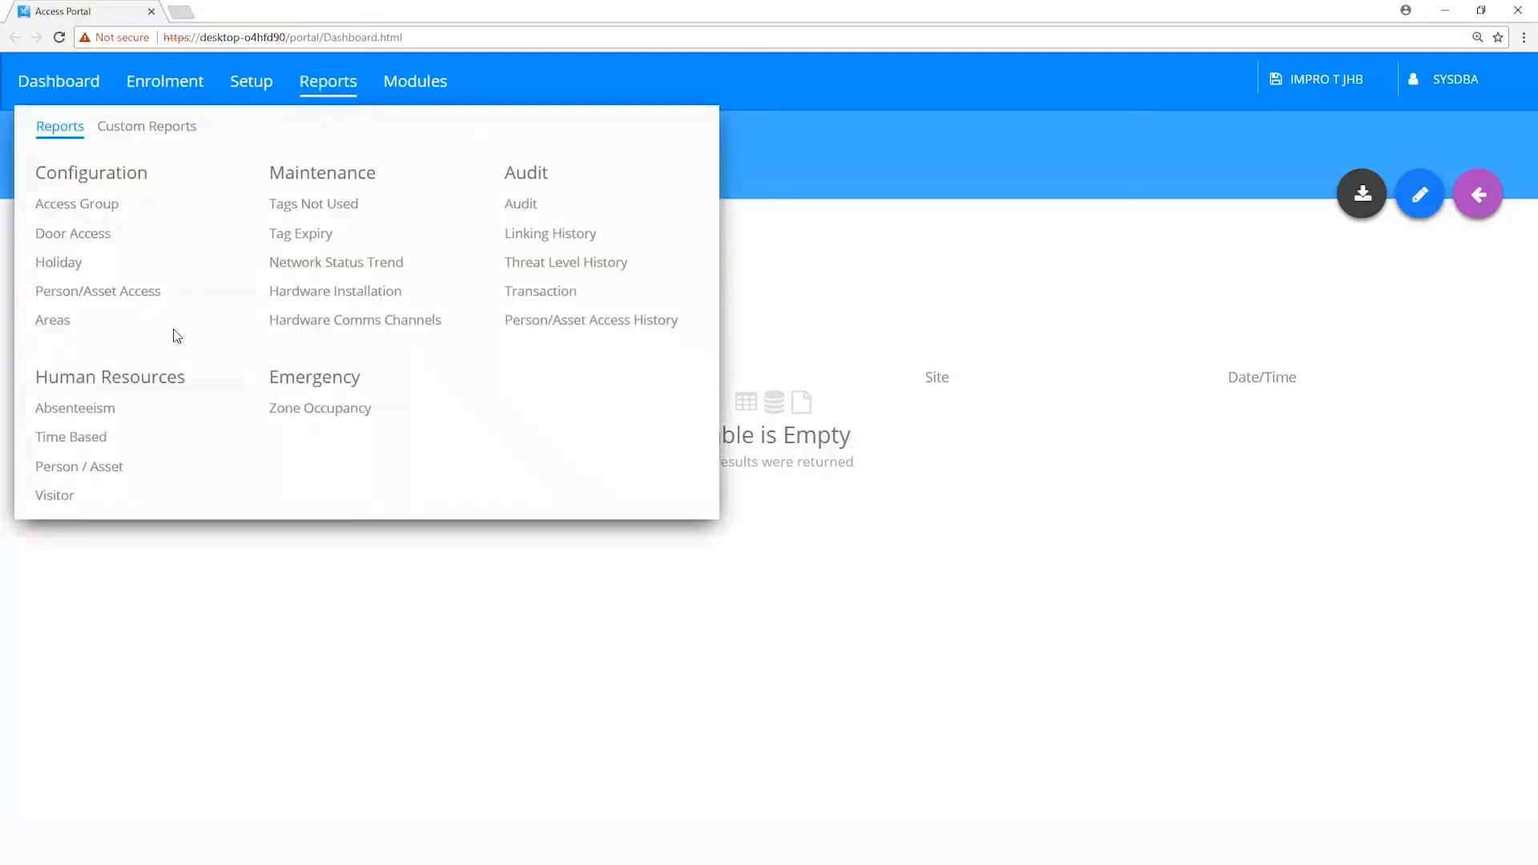
click(73, 438)
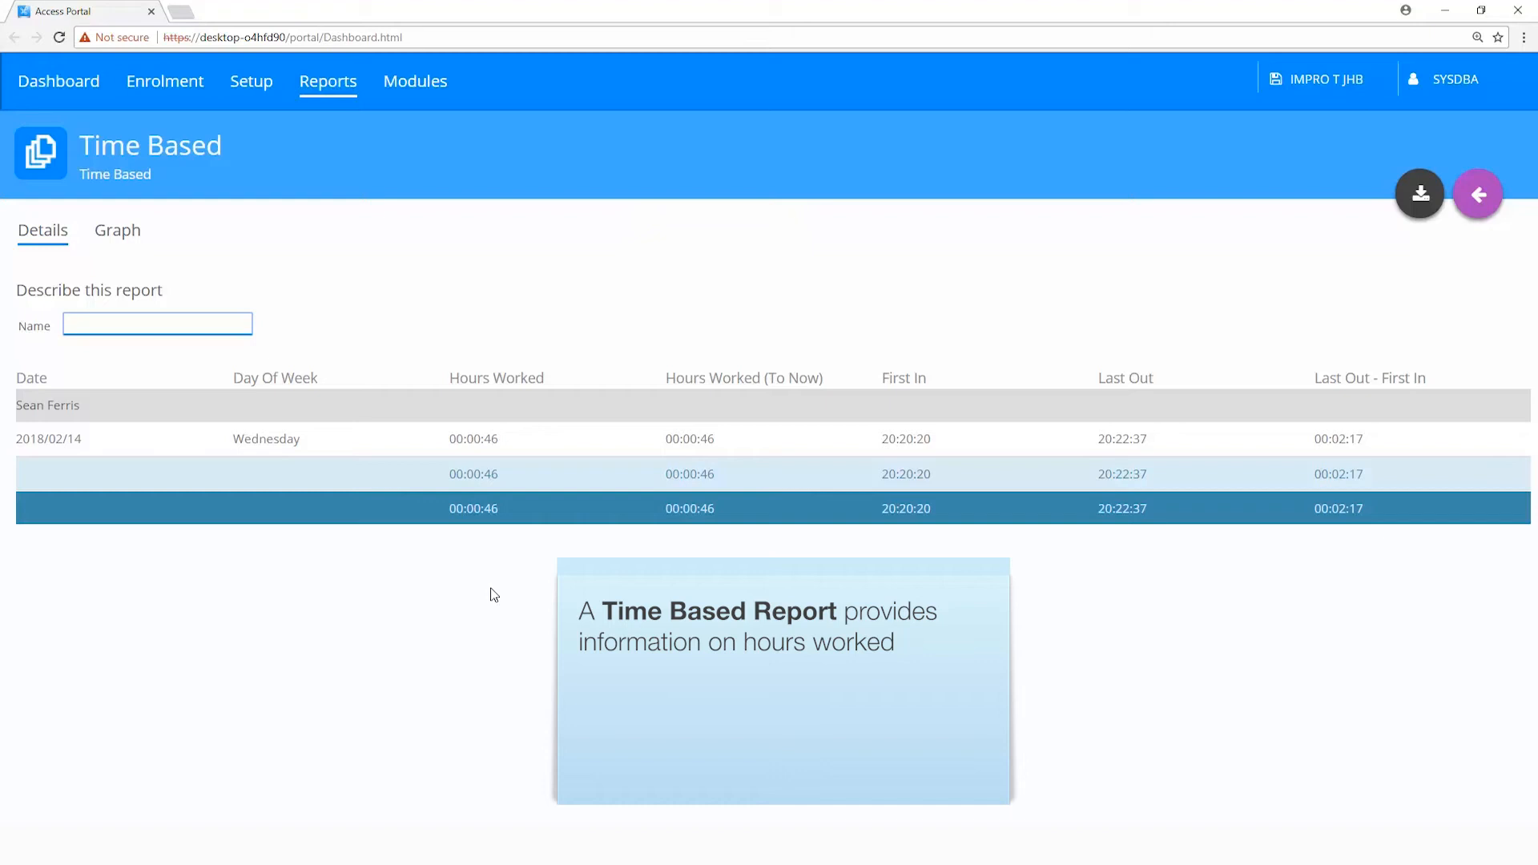
click(130, 237)
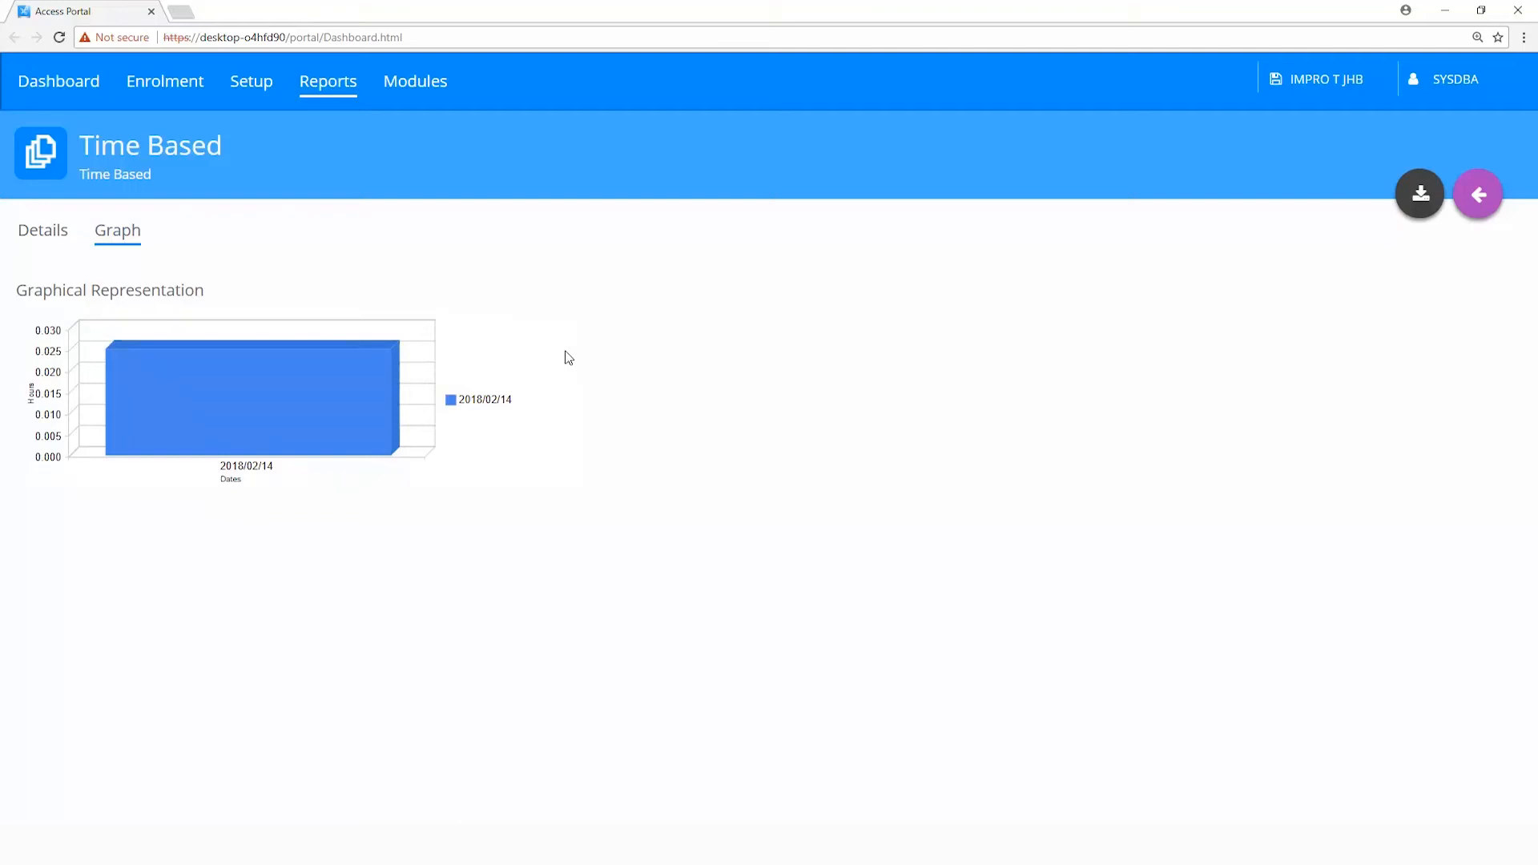
Check the zone assigned to the Reception door and the anti-passback settings of the Reception Zone.
click(251, 87)
click(56, 230)
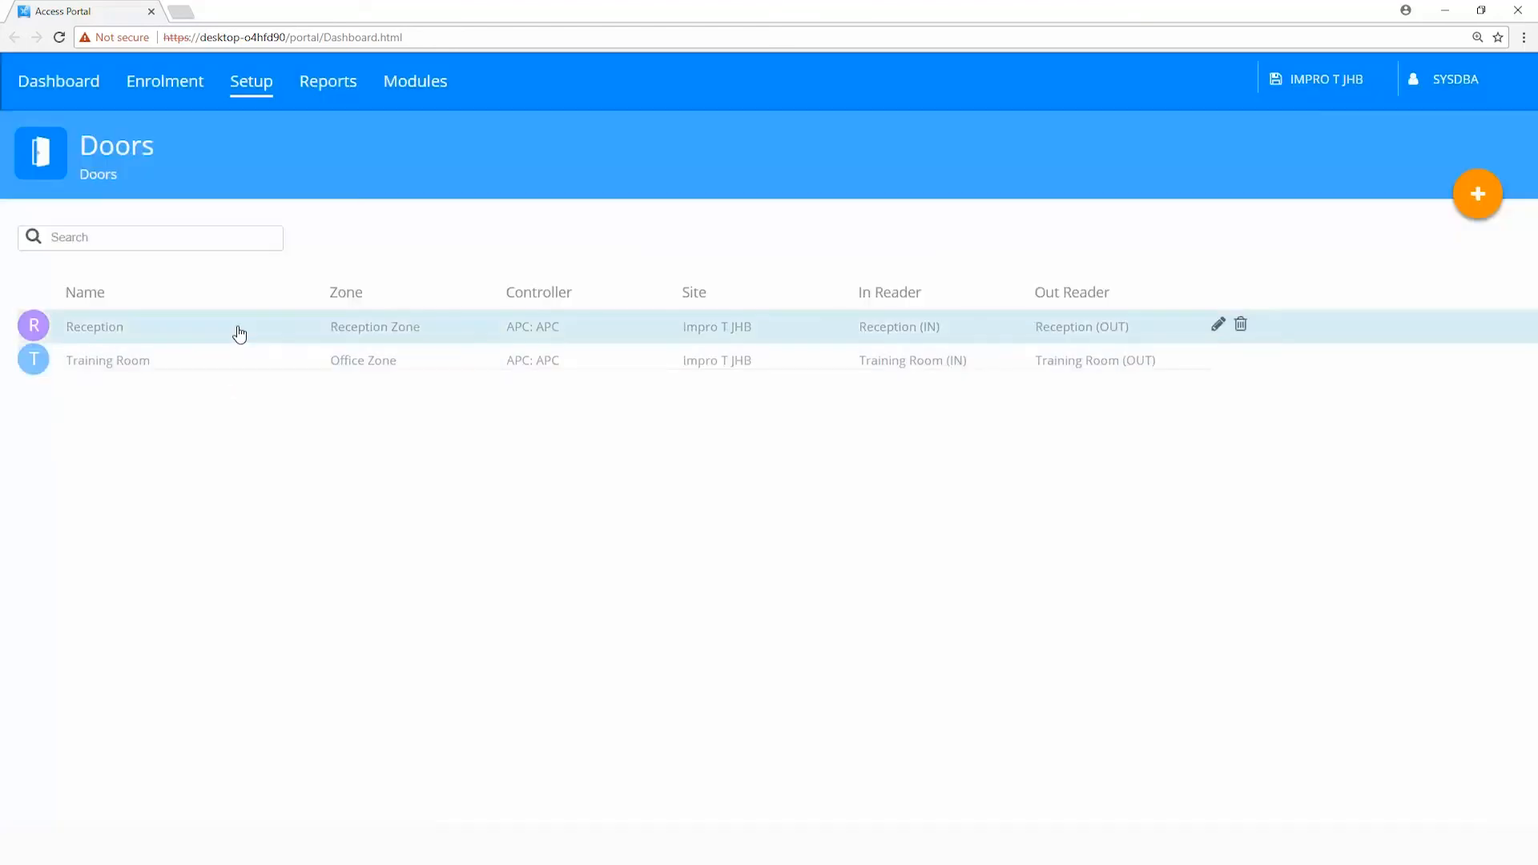
click(239, 330)
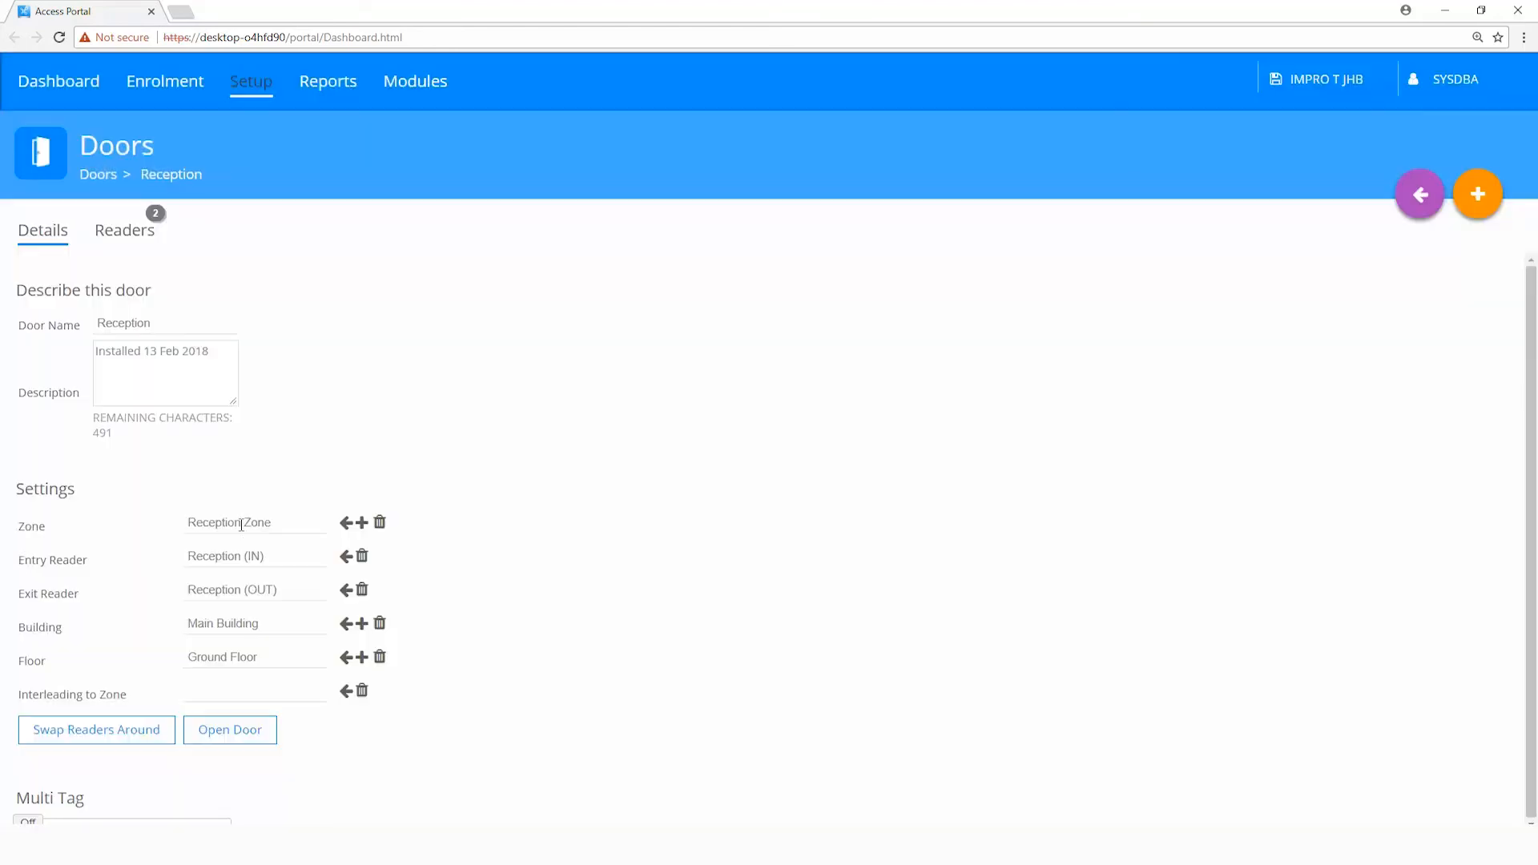
click(251, 85)
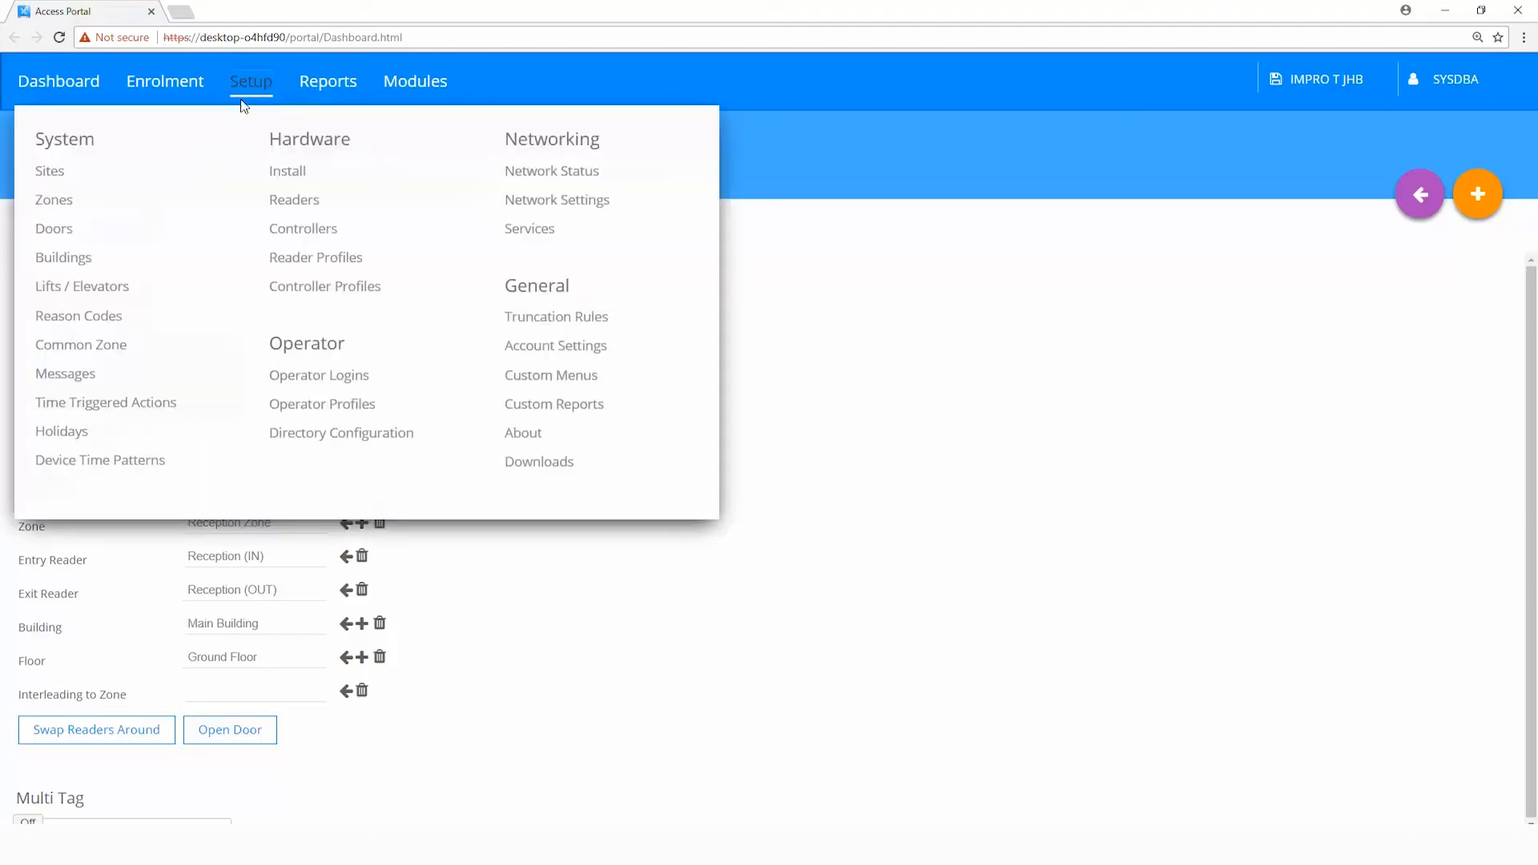
click(67, 210)
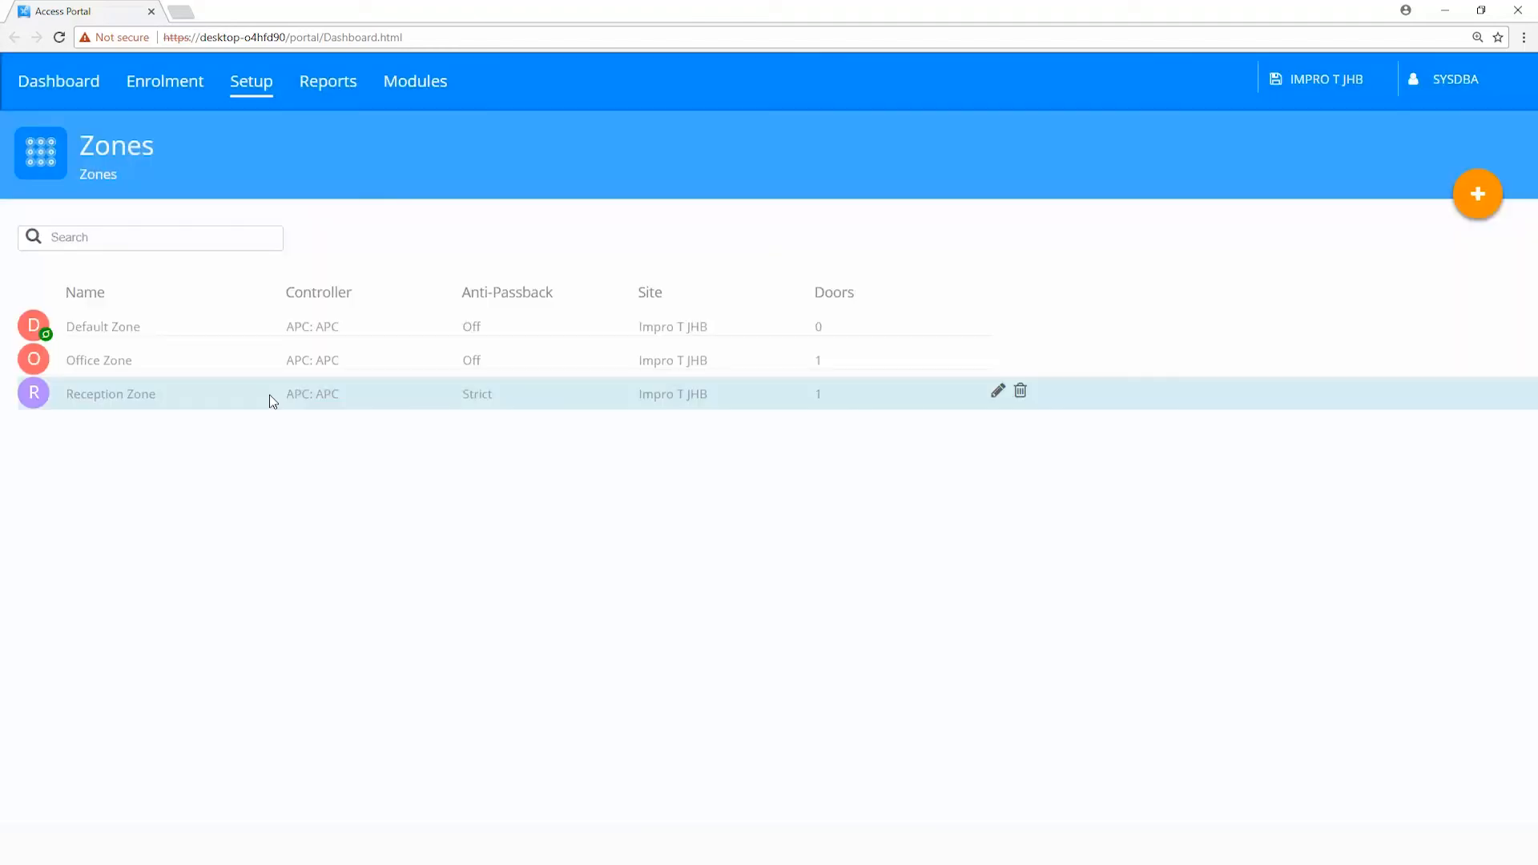
click(269, 394)
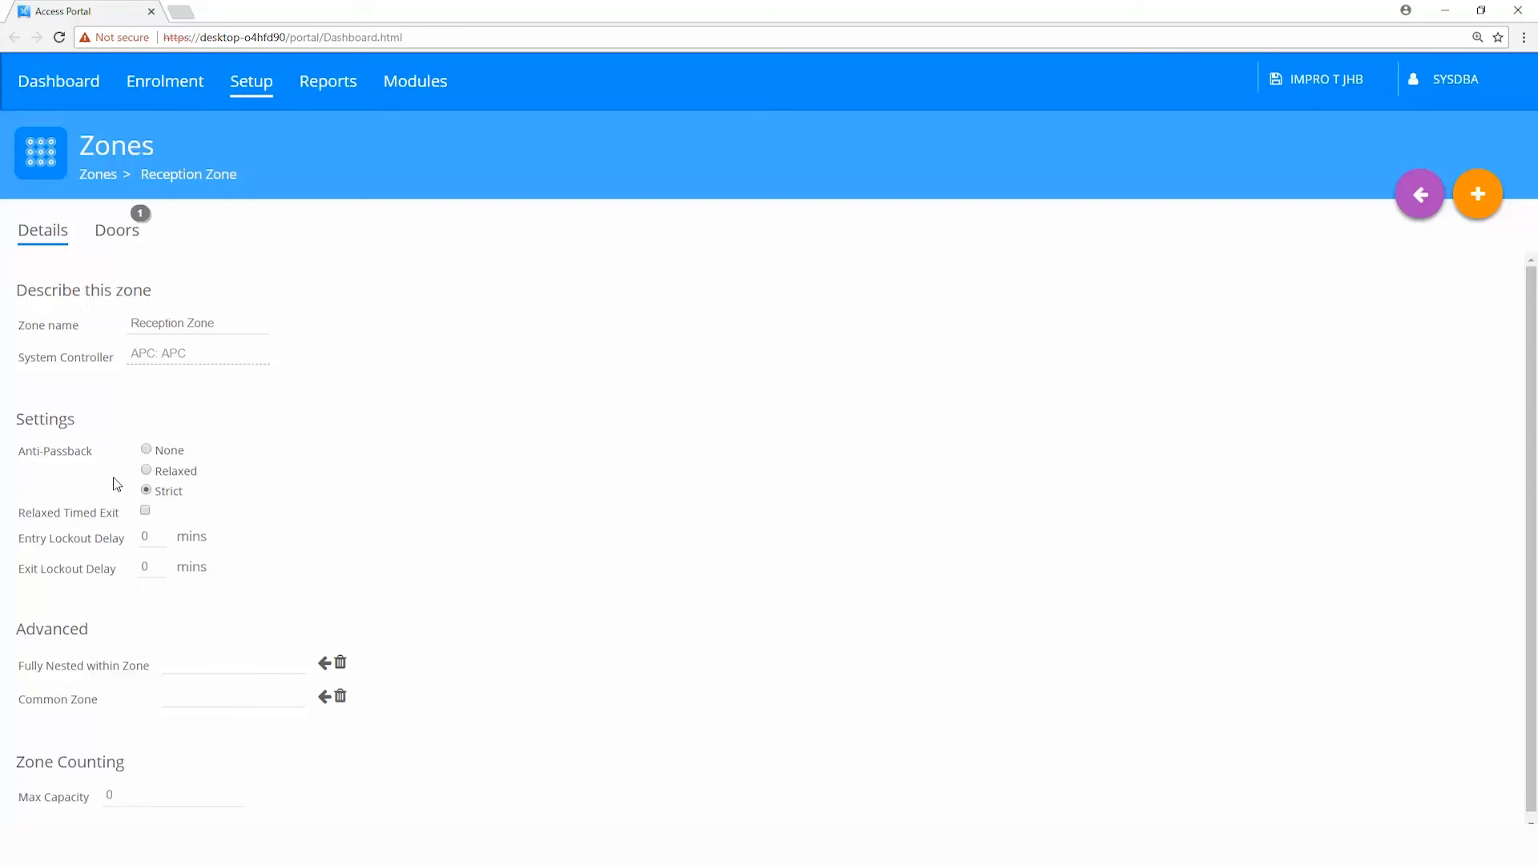
View the dashboard transactions to check the Reception door's entry and exit events.
click(72, 83)
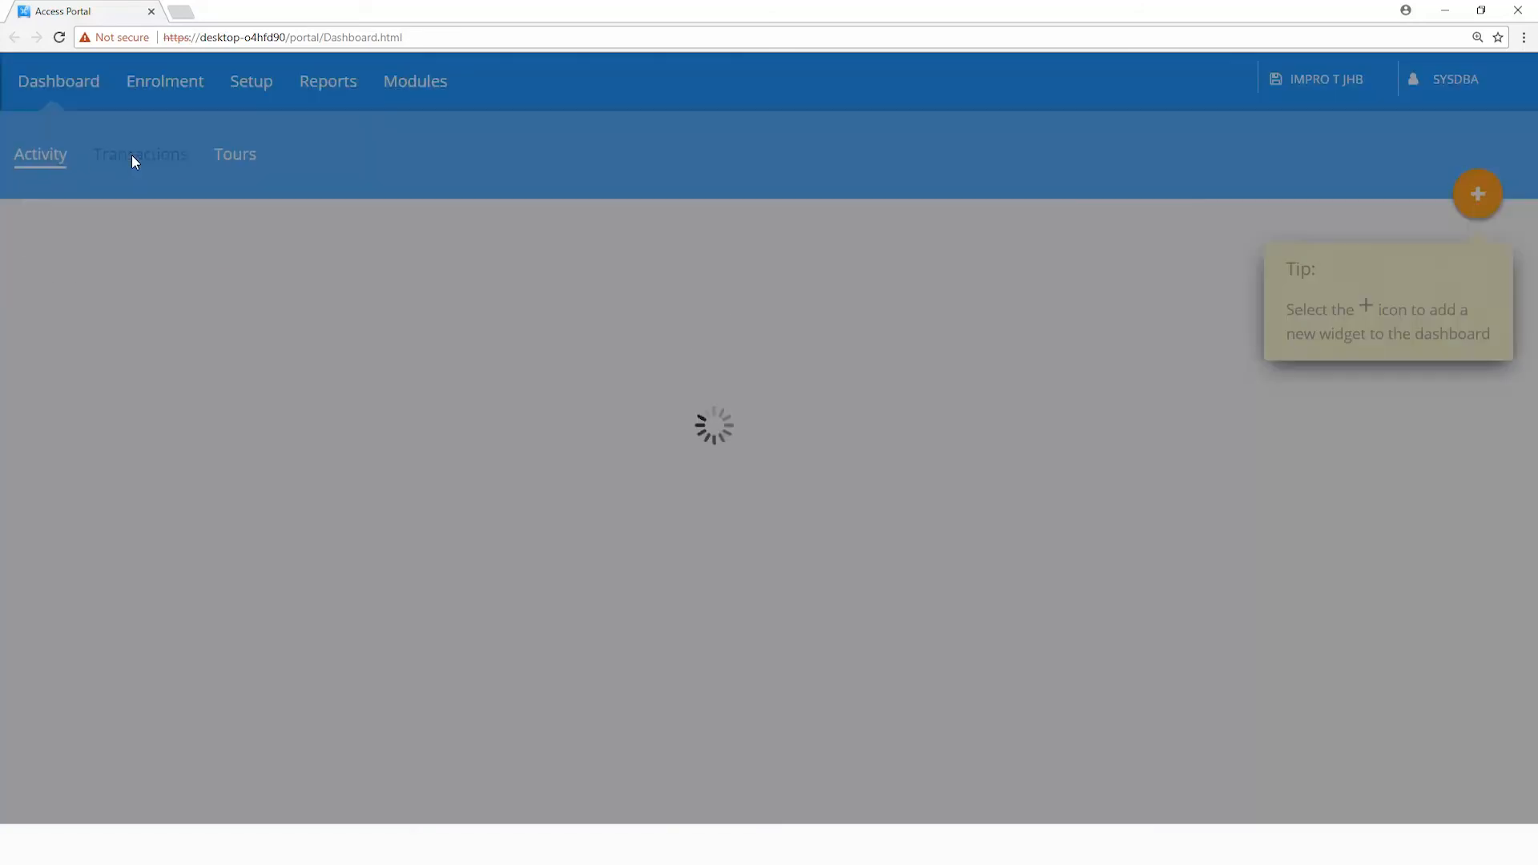
click(133, 159)
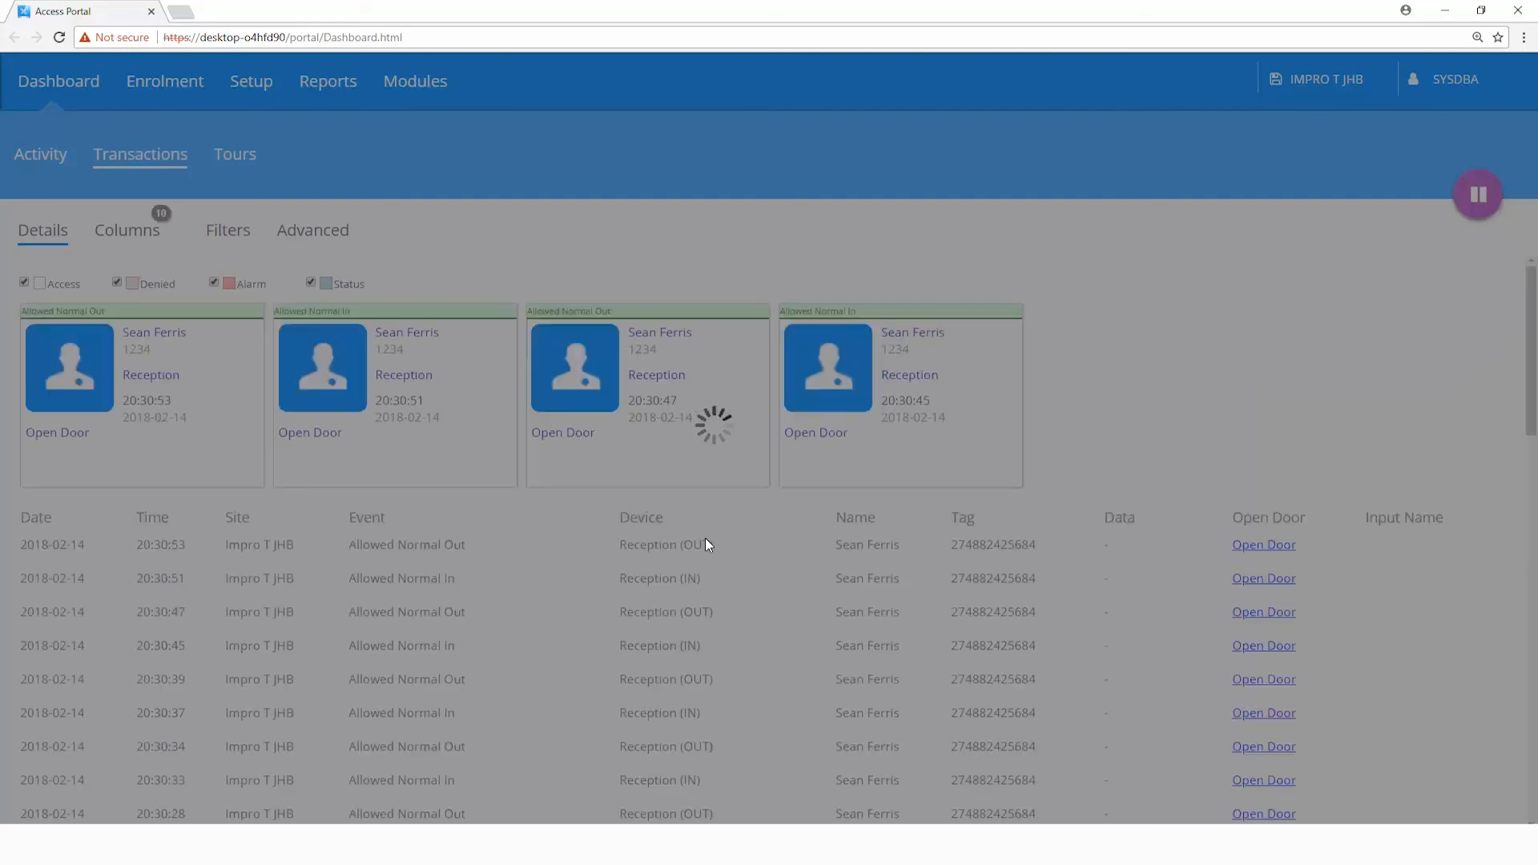